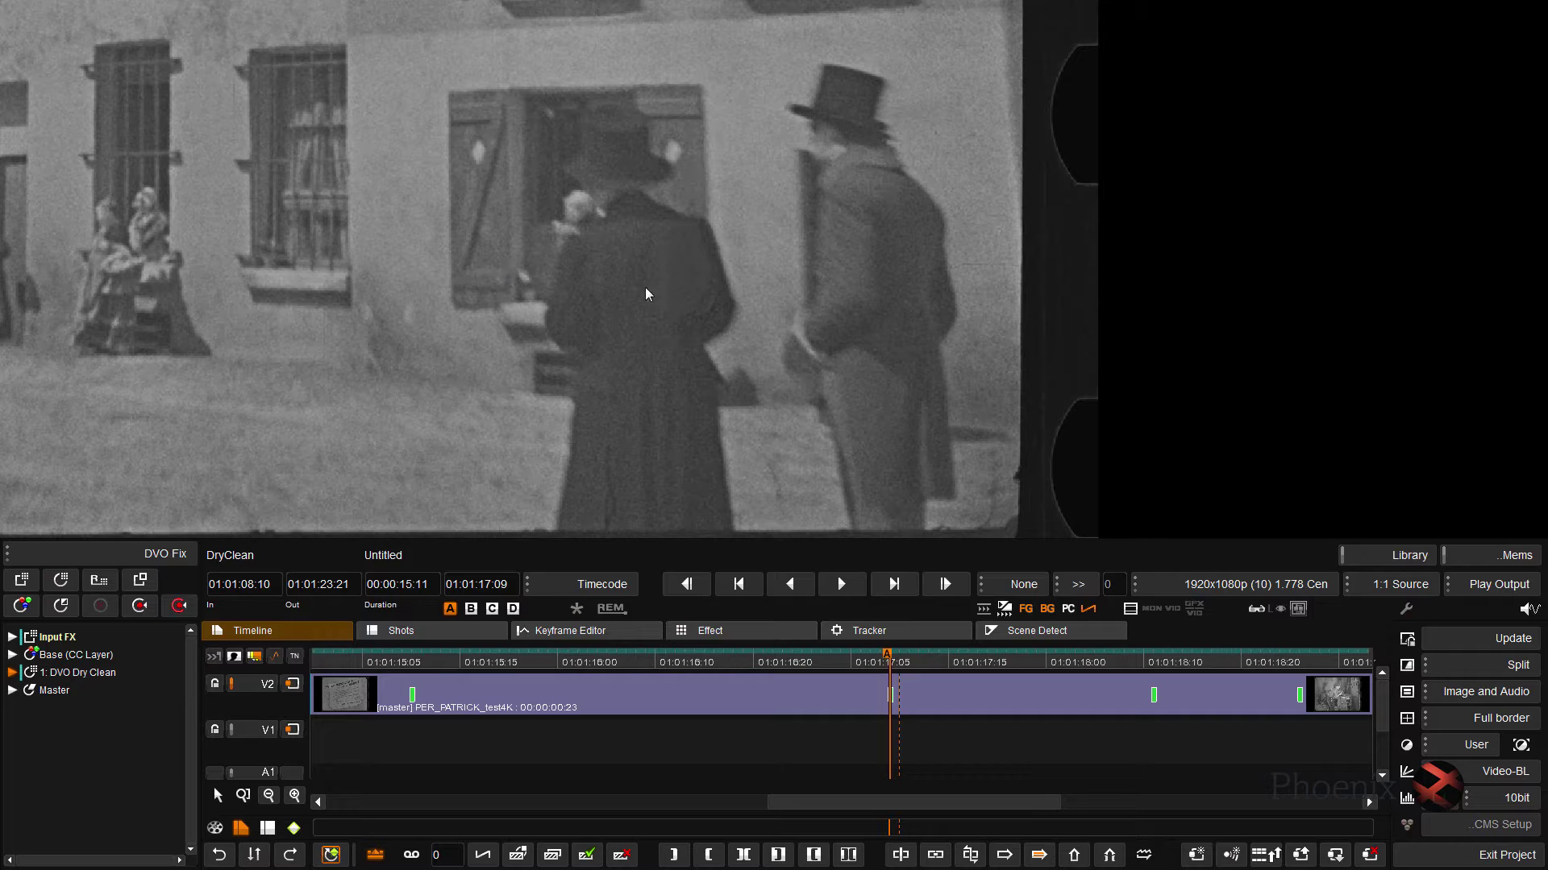
# Step: Compare the cleaned frame with the original, inspecting the dirt blotch on the dark coat frame by frame
pyautogui.scroll(2, 666, 290)
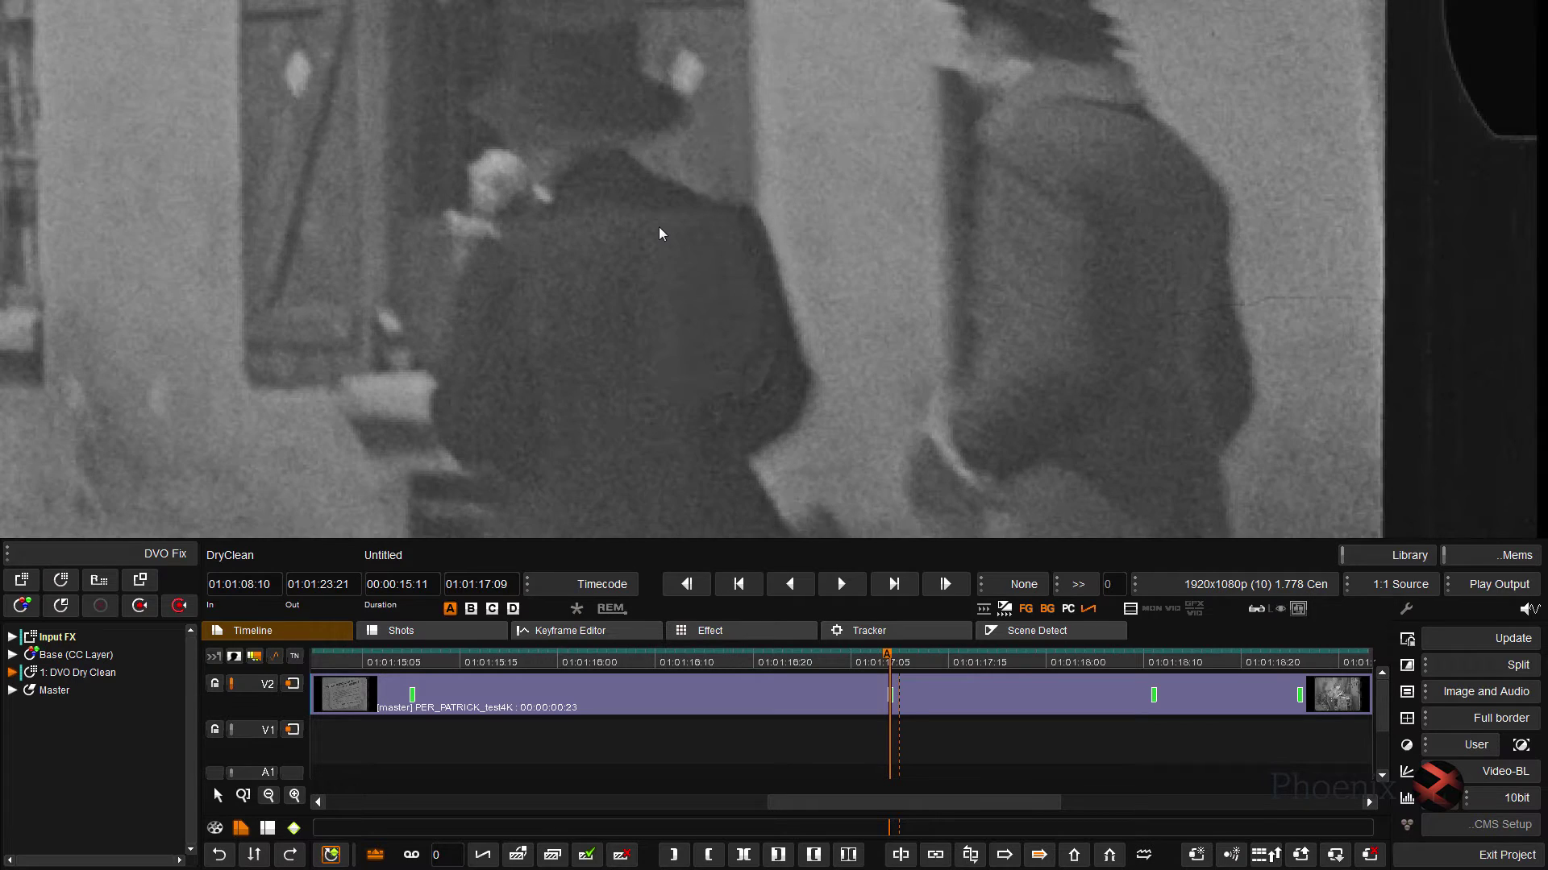
pyautogui.scroll(2, 725, 276)
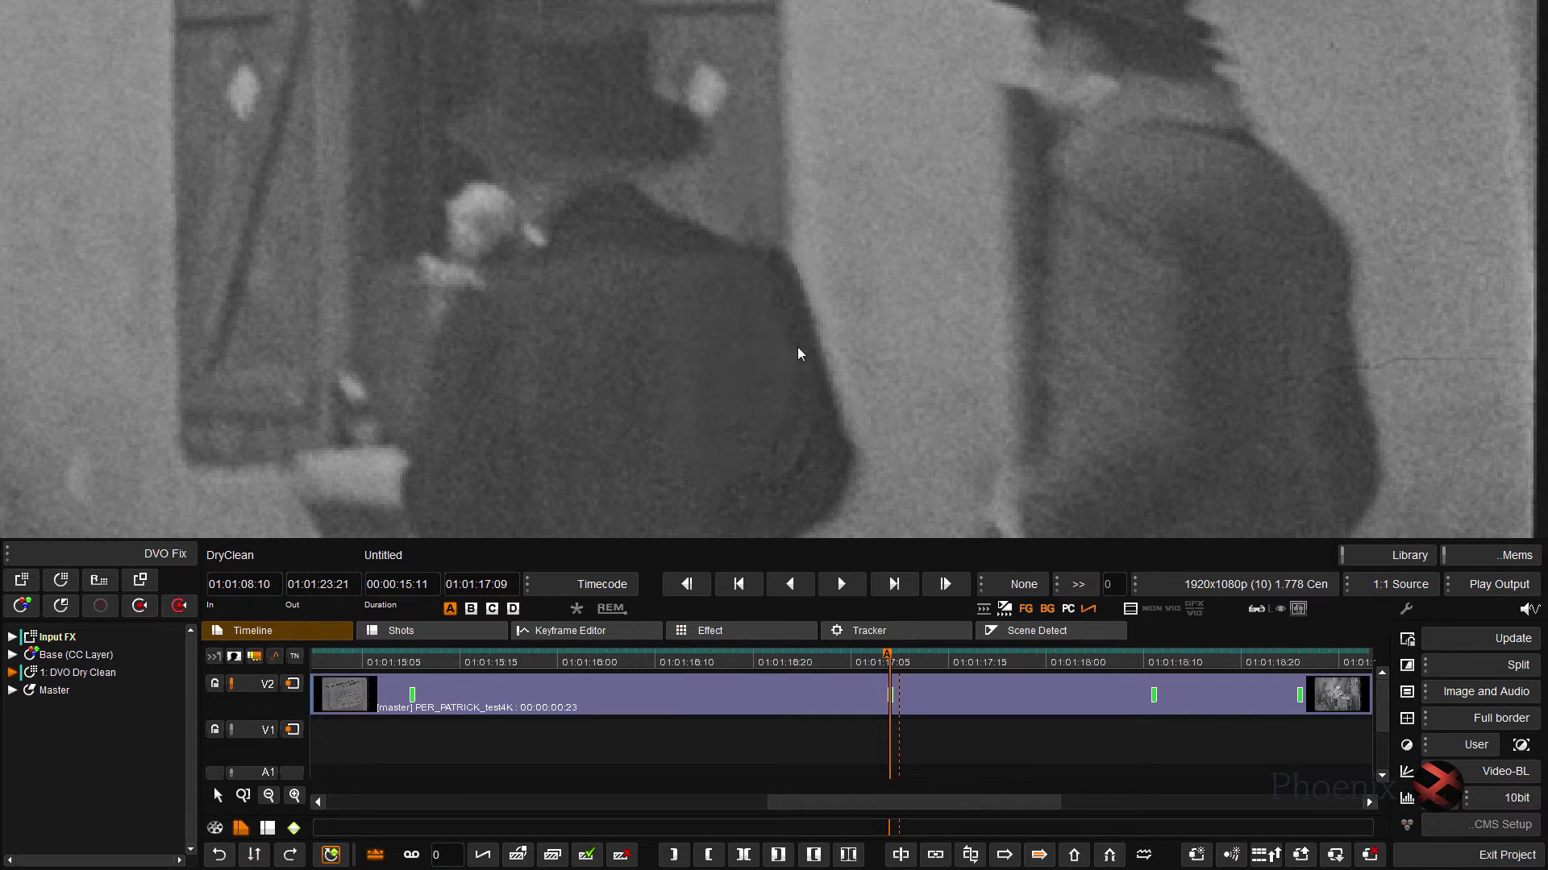
pyautogui.press('b')
pyautogui.press('b')
pyautogui.press('b')
pyautogui.press('b')
pyautogui.press('b')
pyautogui.press('b')
pyautogui.scroll(-2, 714, 371)
pyautogui.moveTo(714, 371); pyautogui.dragTo(729, 313)
pyautogui.scroll(3, 686, 197)
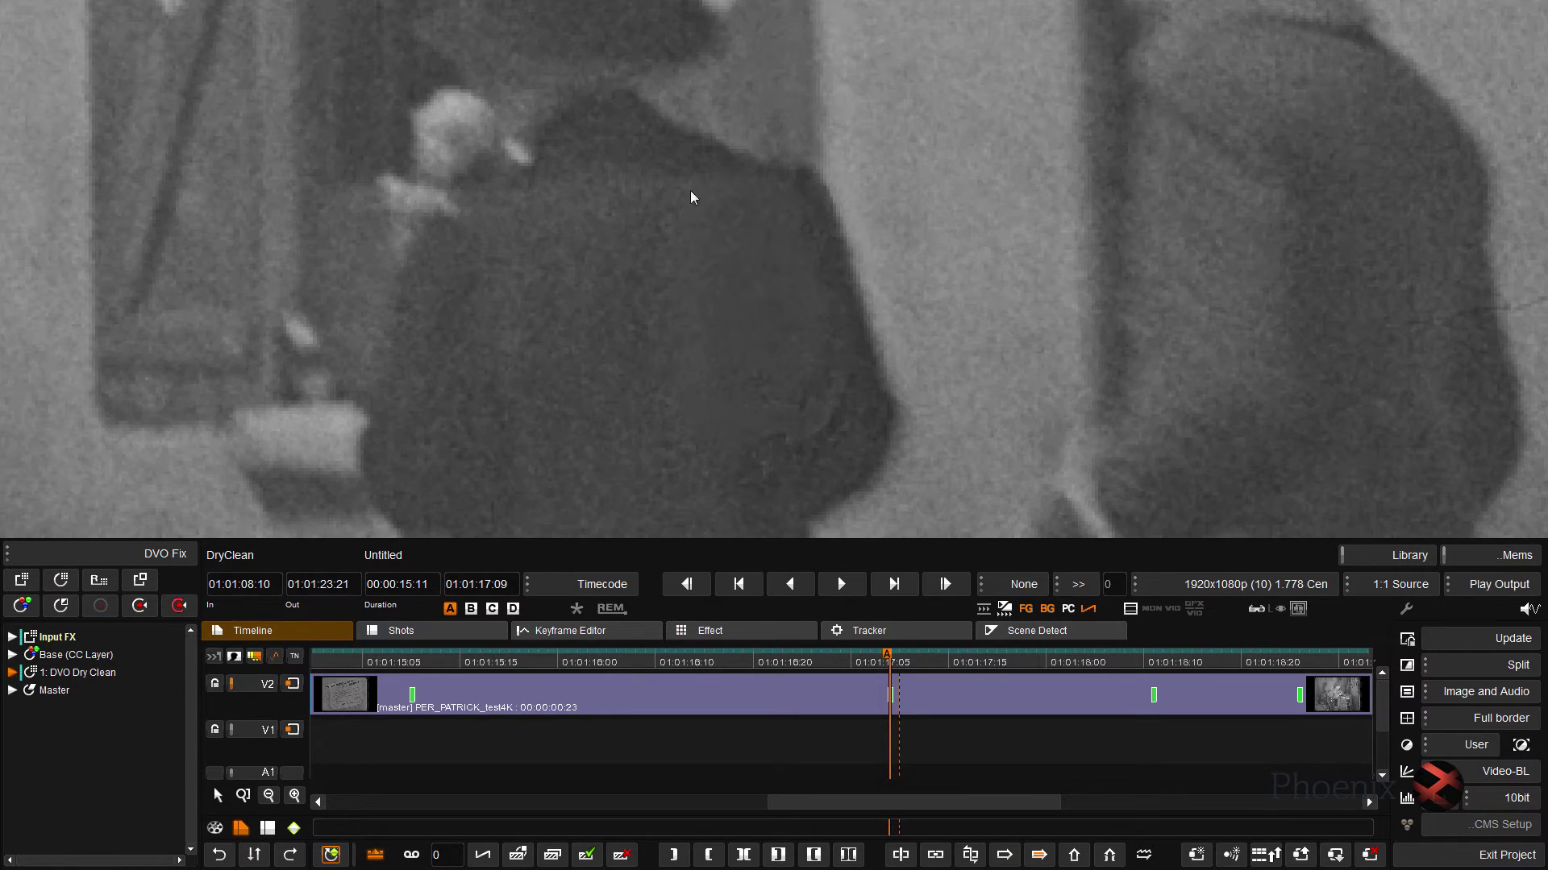
pyautogui.press('i')
pyautogui.press('i')
pyautogui.press('Left')
pyautogui.press('Right')
pyautogui.press('Right')
pyautogui.press('Left')
pyautogui.press('Left')
pyautogui.press('Right')
pyautogui.scroll(-5, 717, 303)
pyautogui.scroll(2, 718, 303)
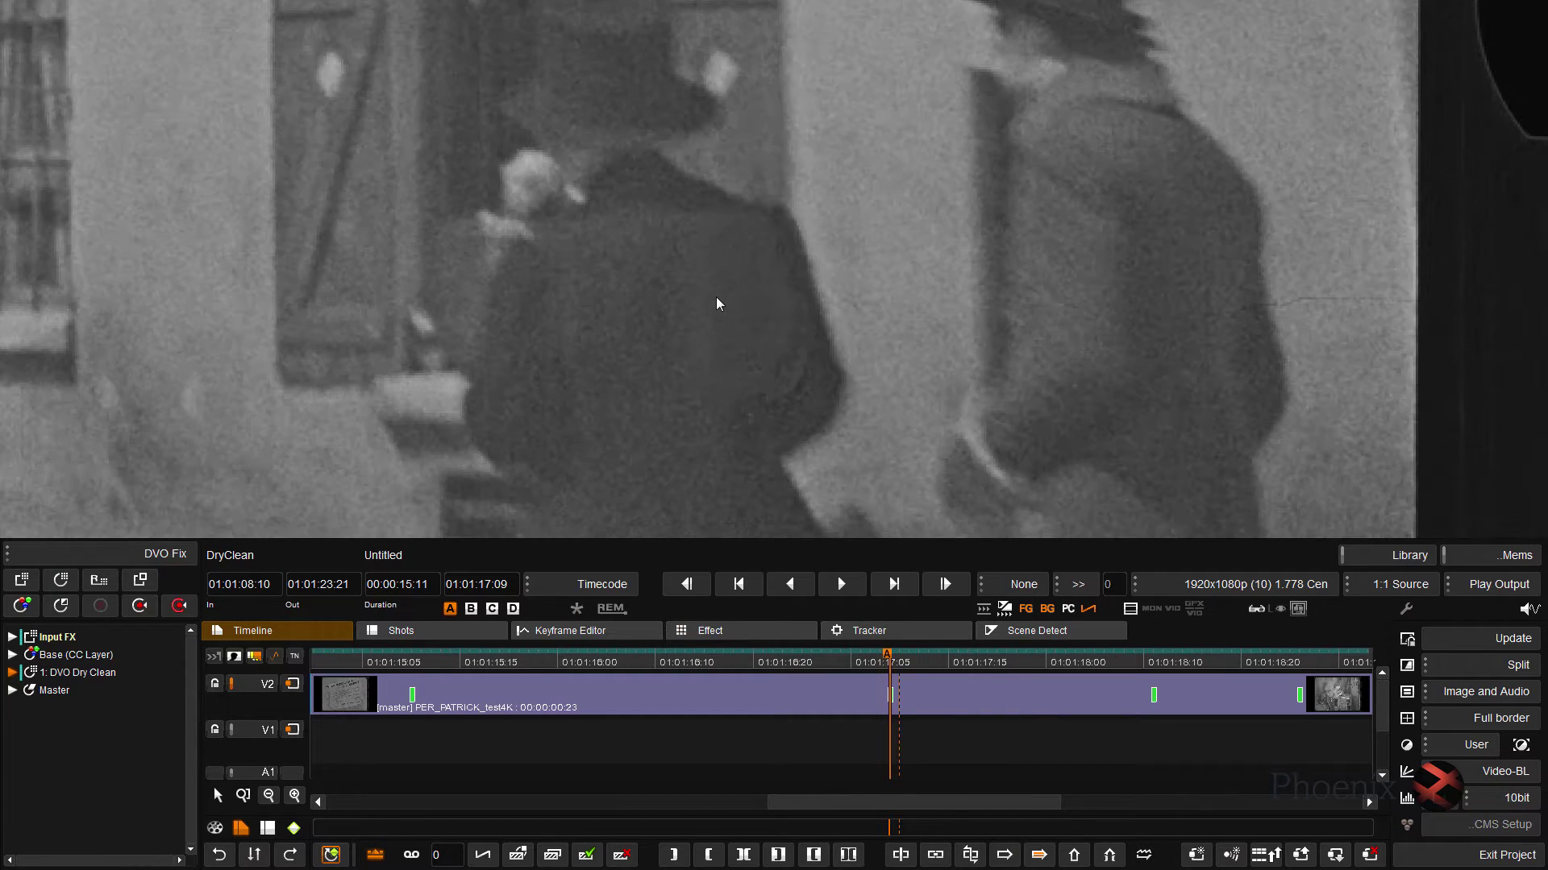
pyautogui.scroll(2, 717, 298)
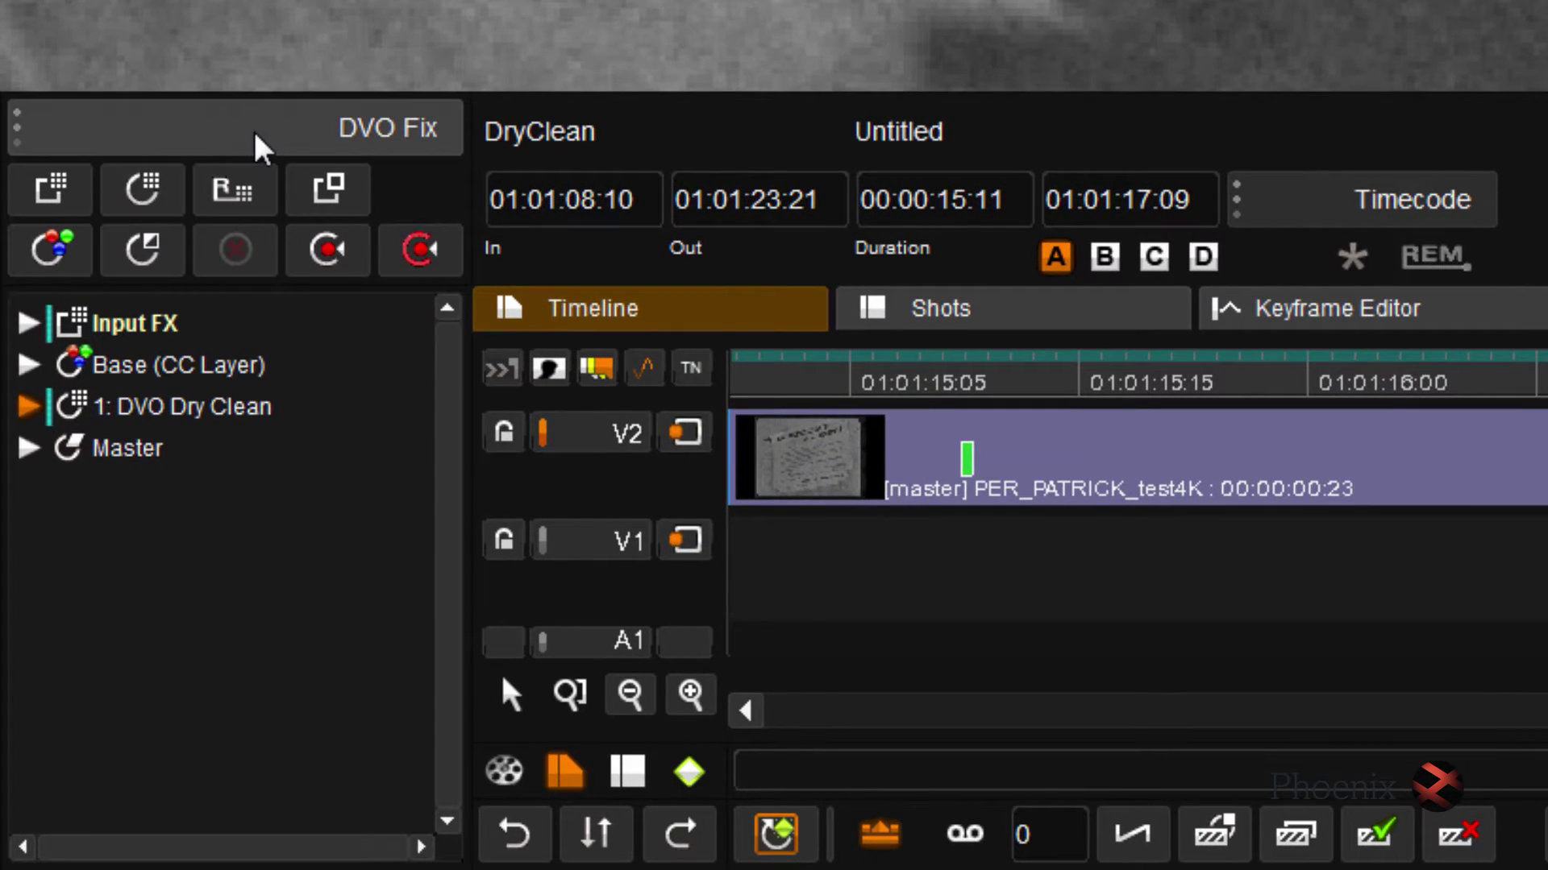
# Step: Add a DVO Regrain RGB (H) layer to the effect stack
pyautogui.click(154, 415)
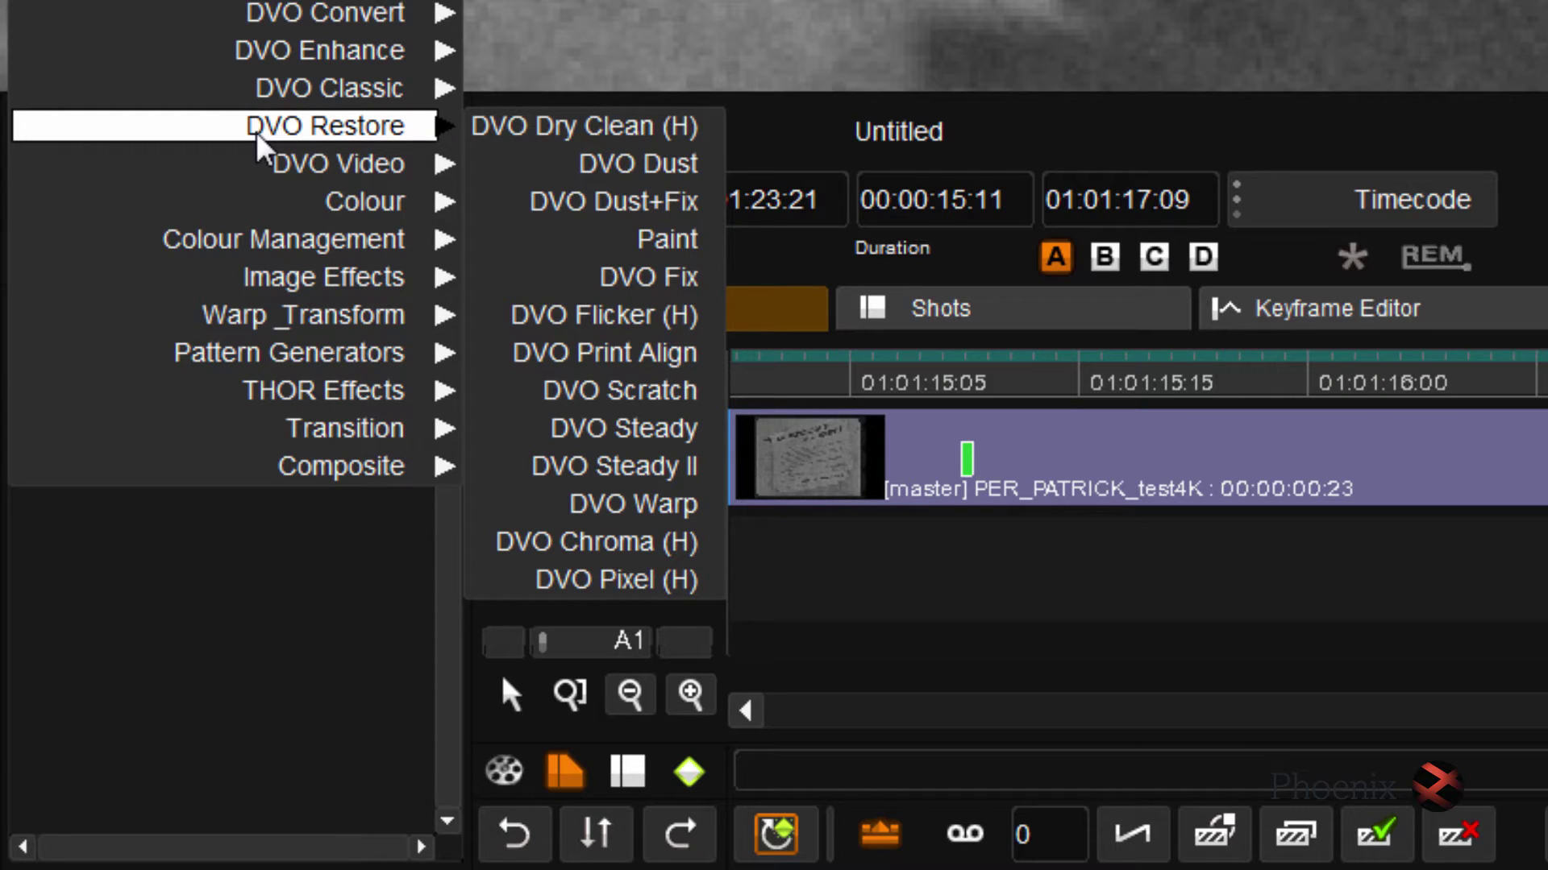
pyautogui.moveTo(362, 0)
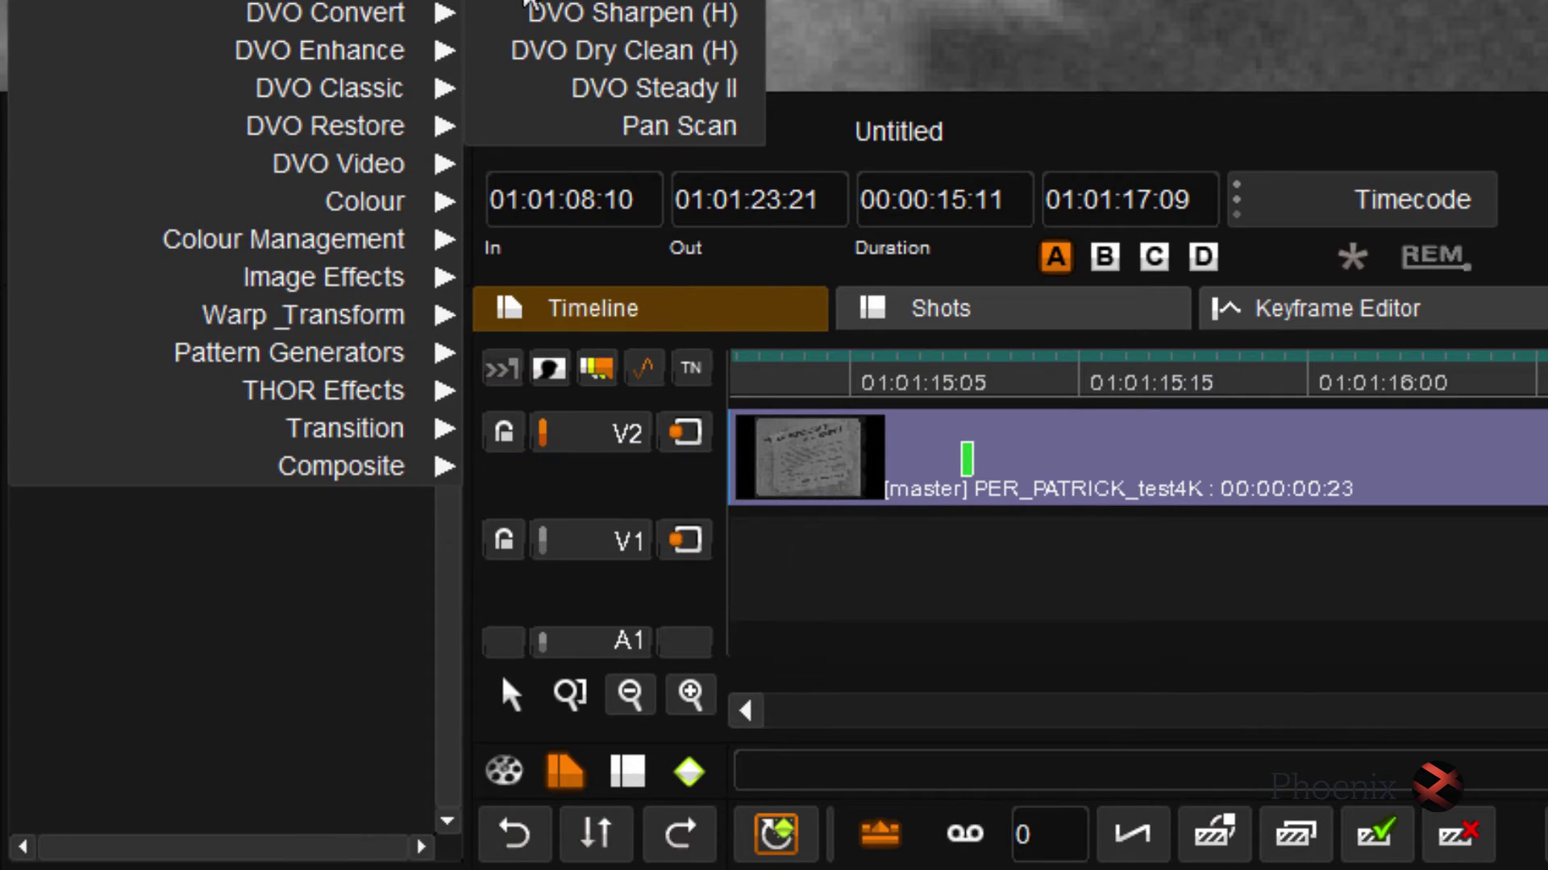
pyautogui.click(625, 50)
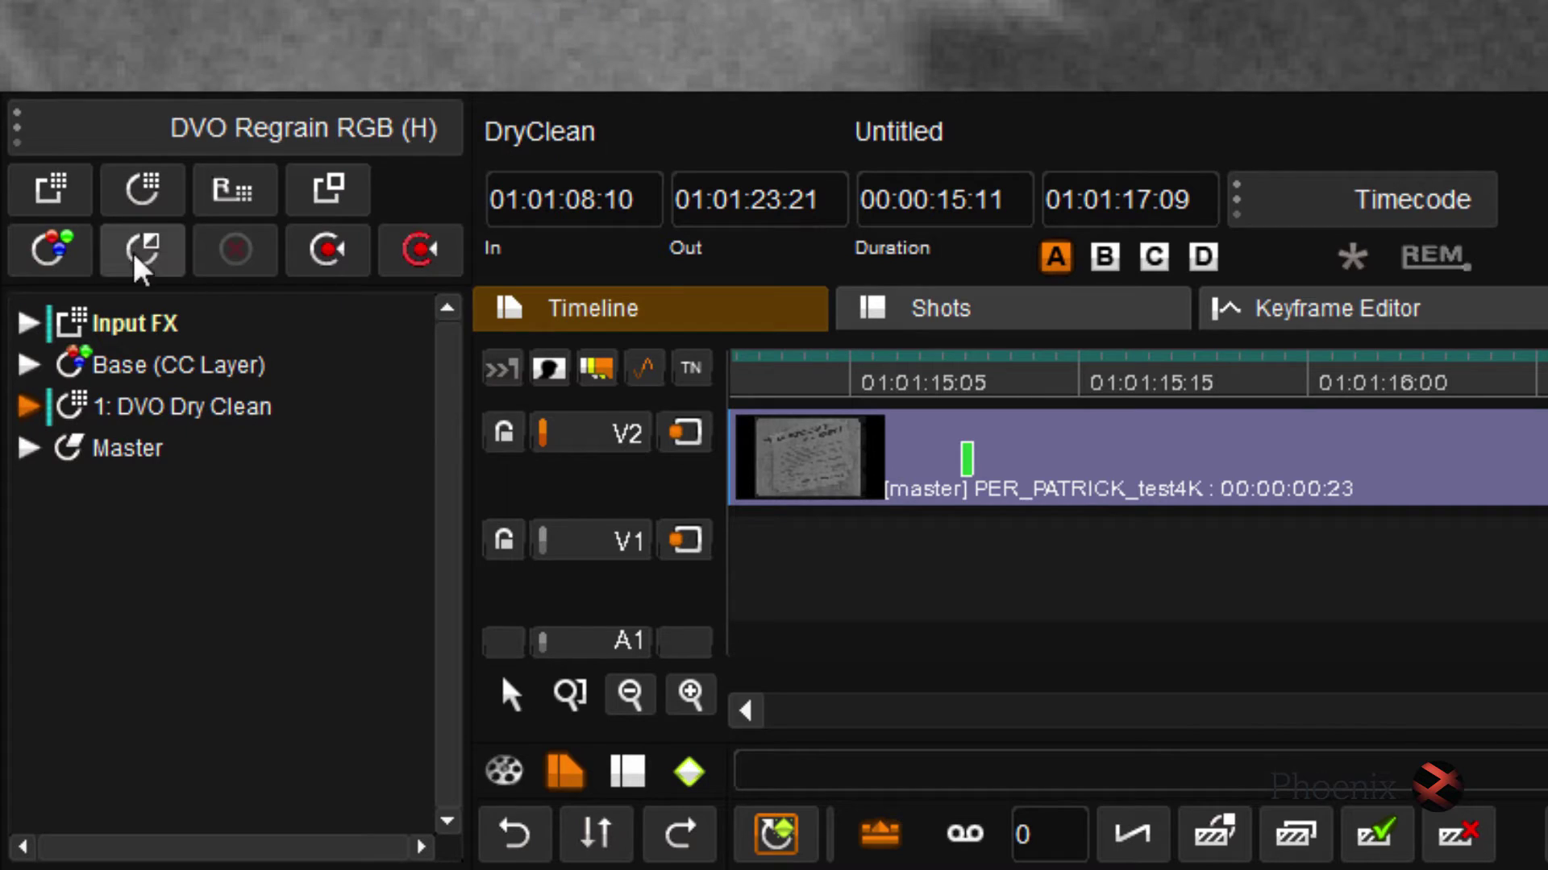
pyautogui.click(159, 200)
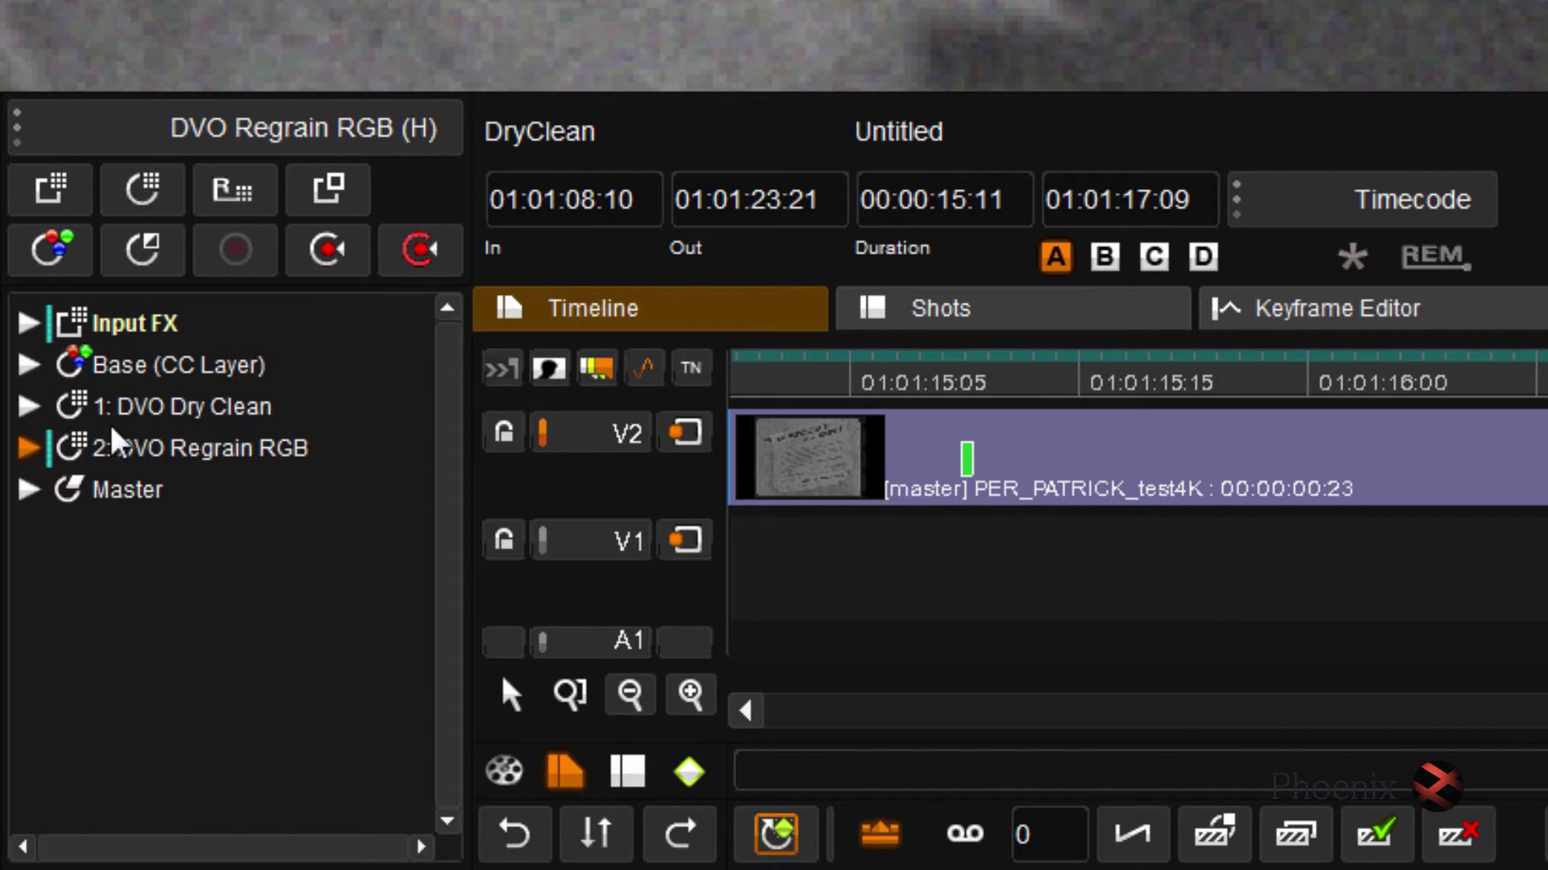
# Step: Expand the DVO Regrain RGB layer and show its Matte Diff settings, checking Combine before returning to Diff Matte
pyautogui.click(29, 449)
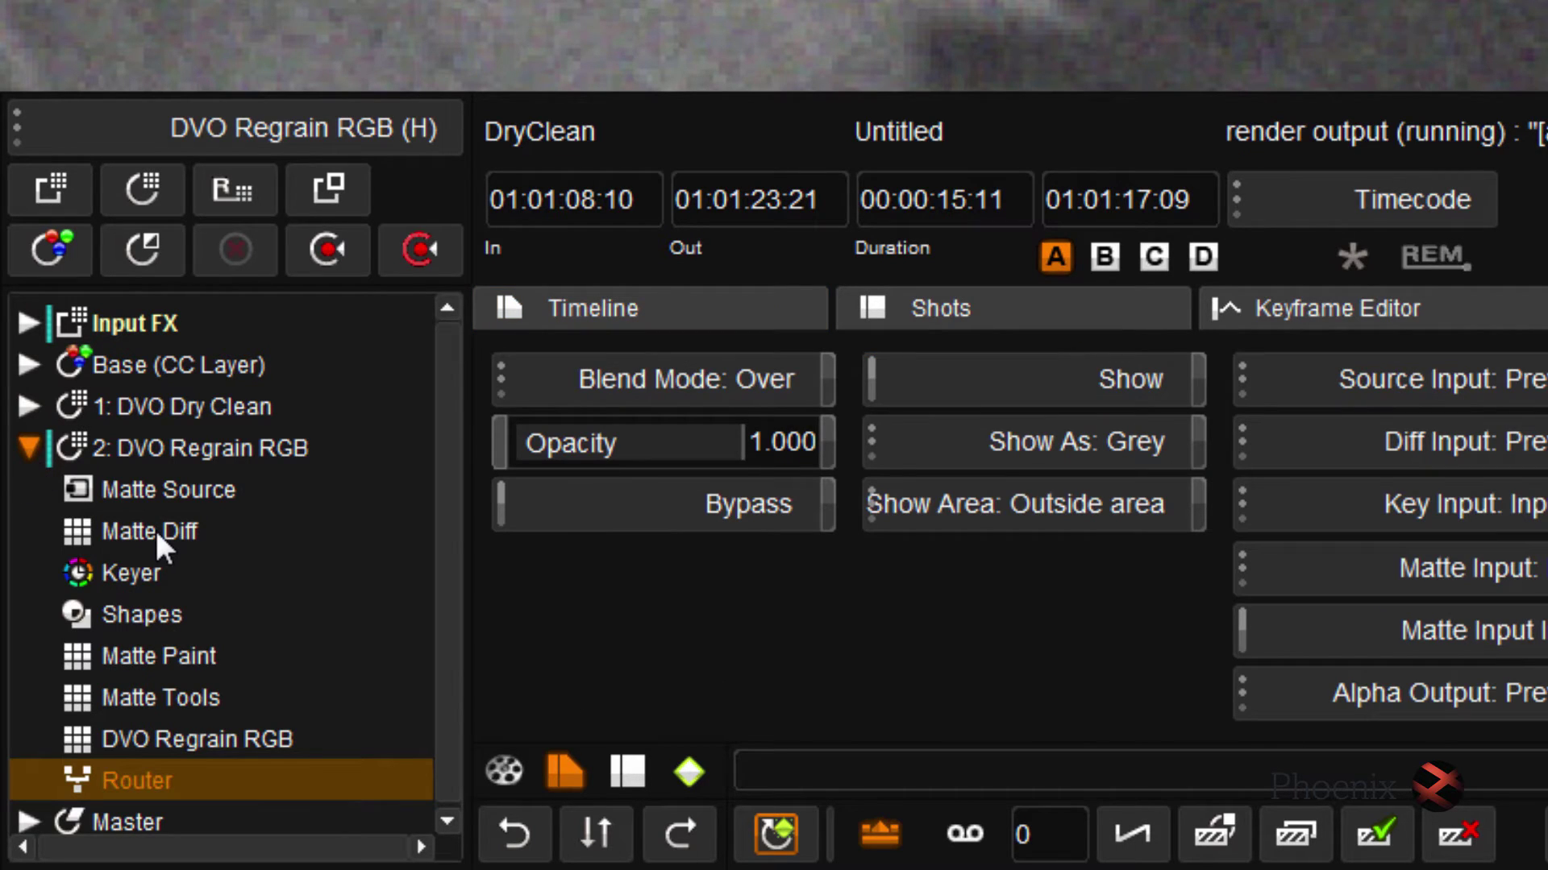
pyautogui.scroll(-1, 447, 516)
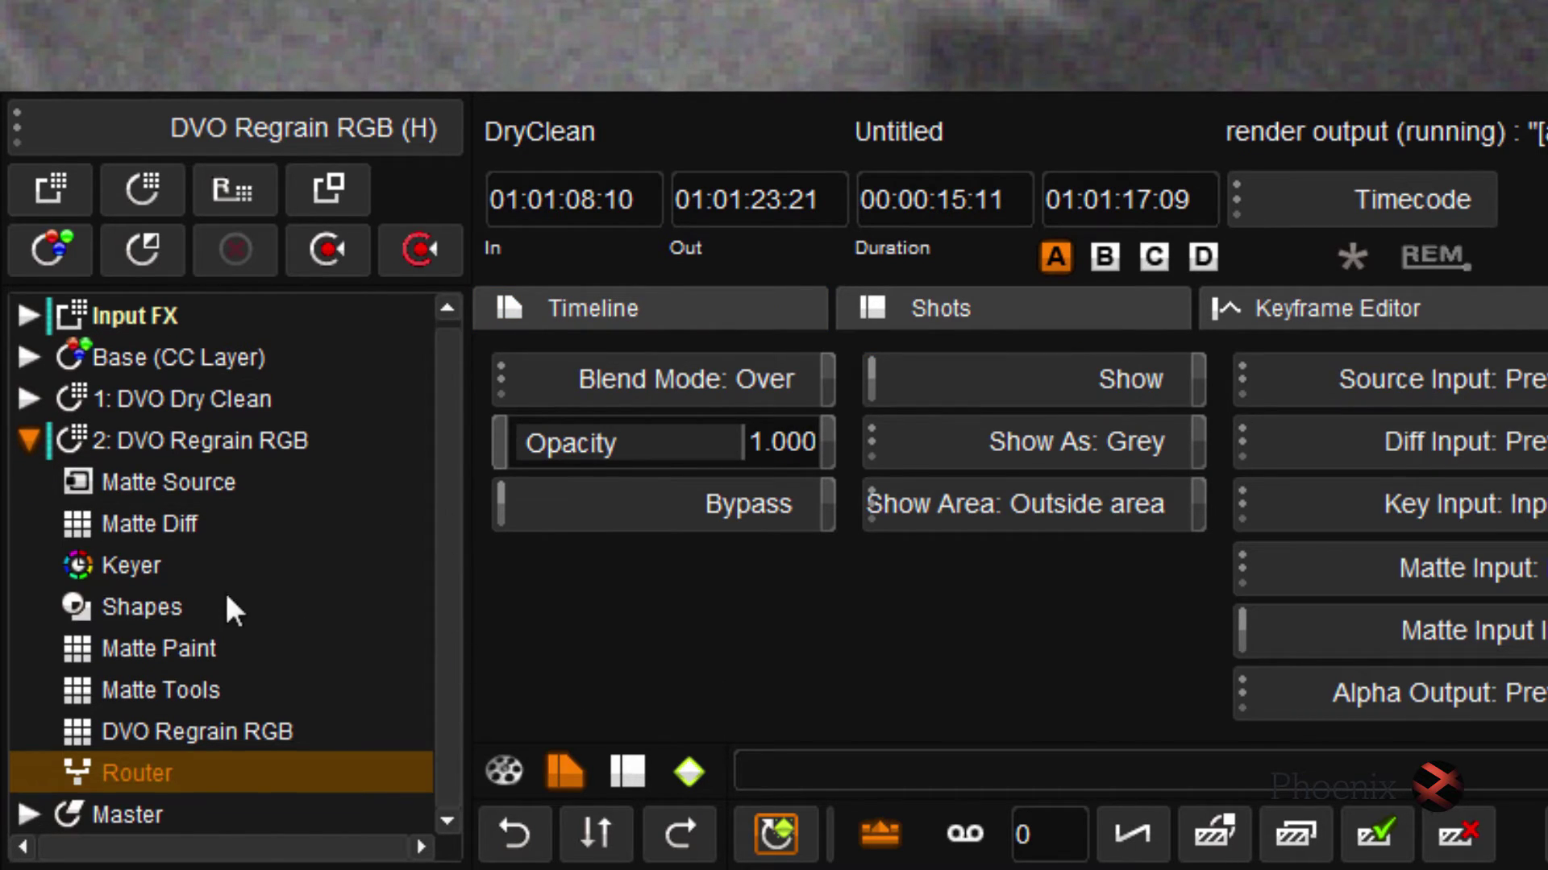
pyautogui.click(202, 521)
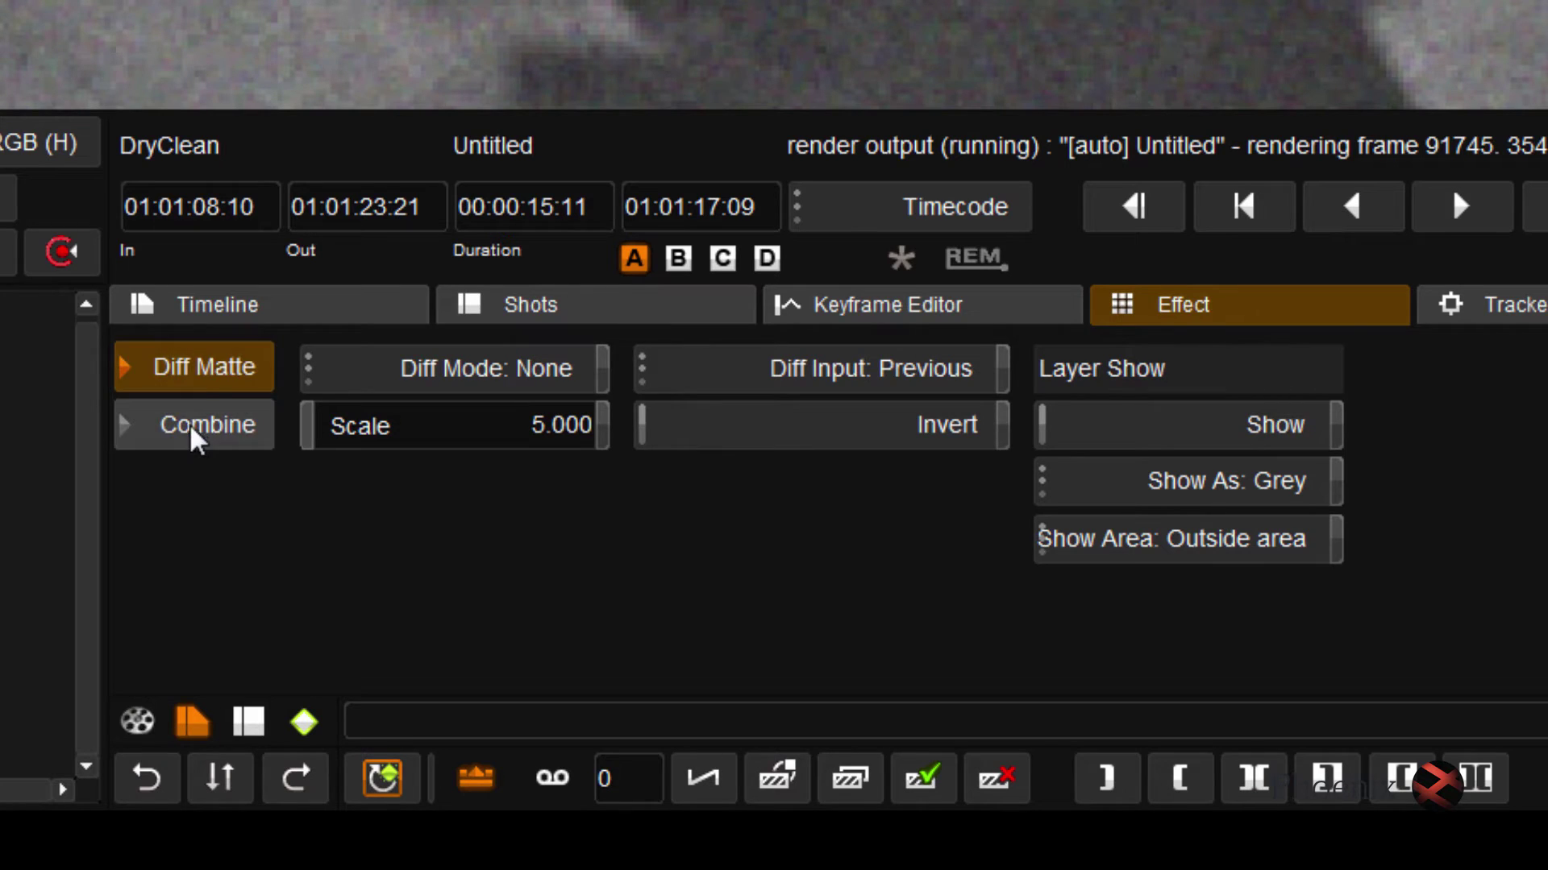
pyautogui.click(194, 433)
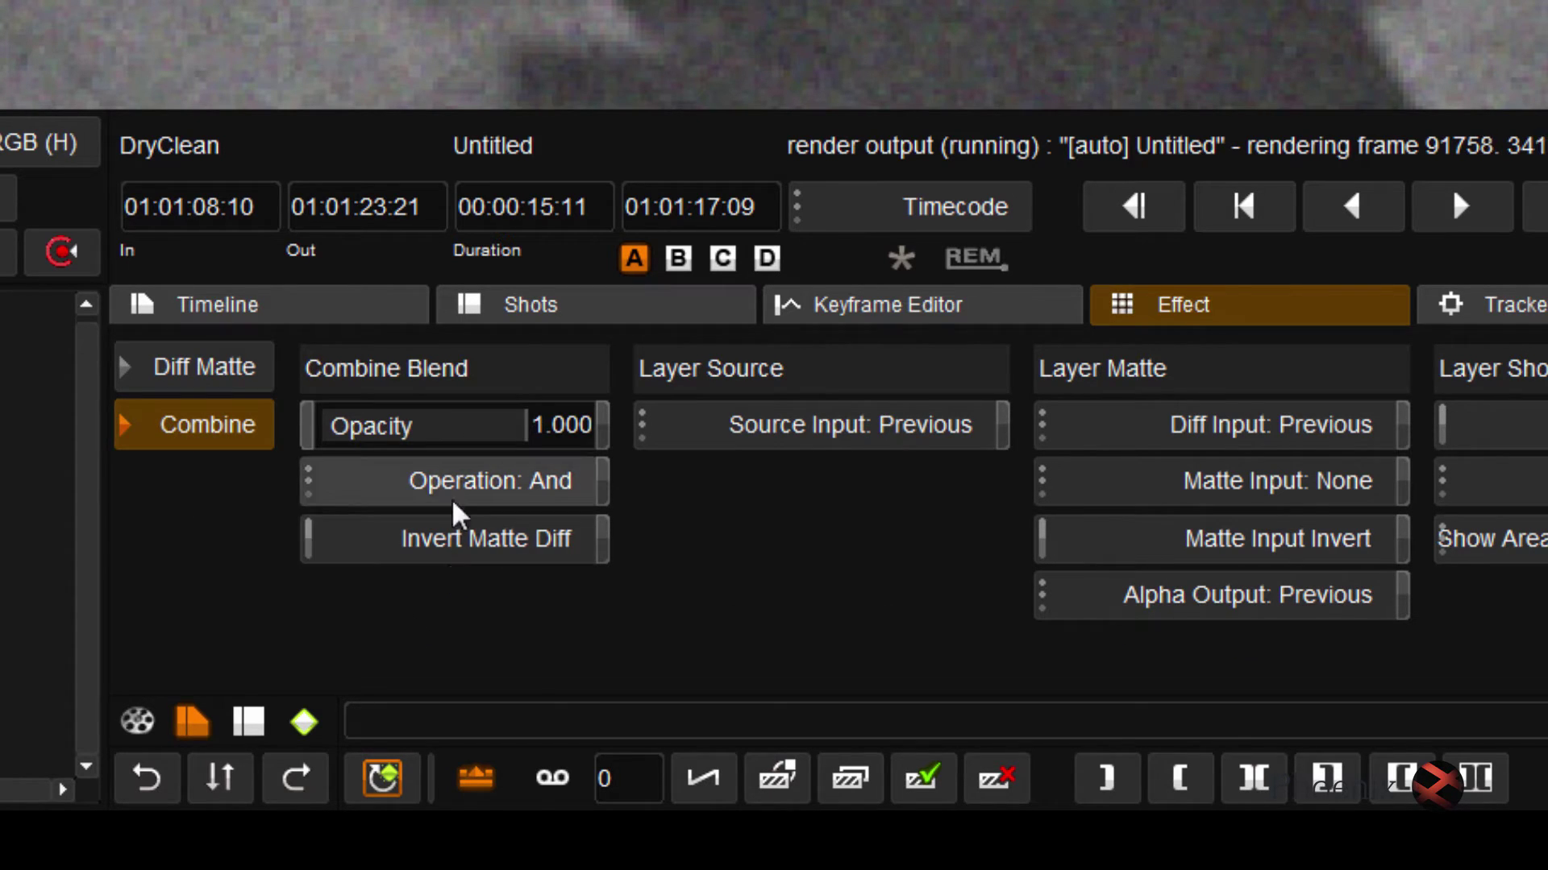
pyautogui.click(196, 383)
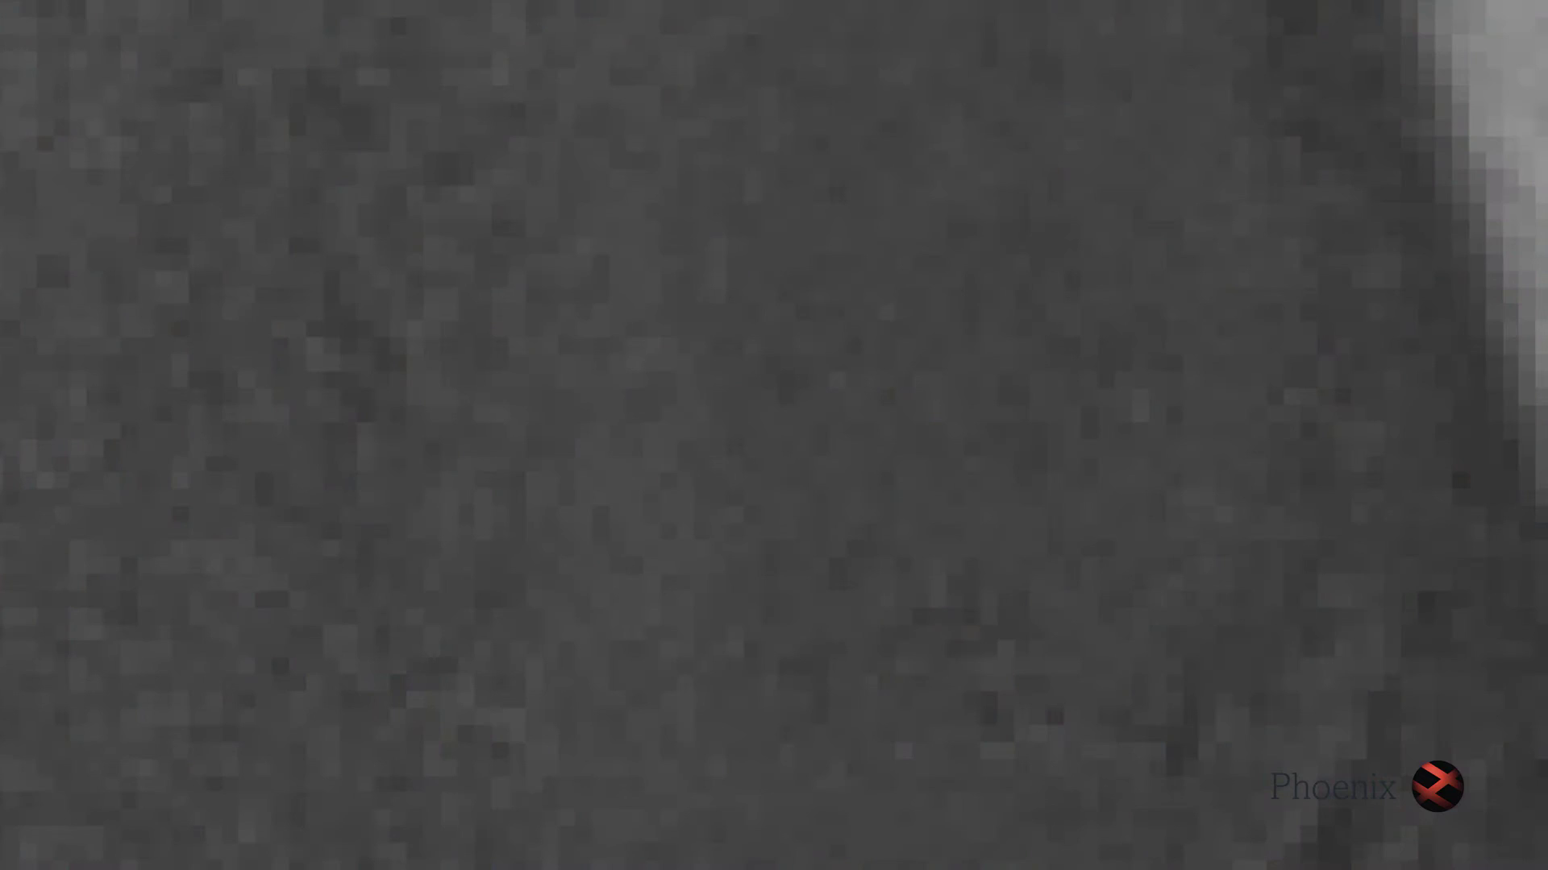
pyautogui.scroll(-5, 424, 457)
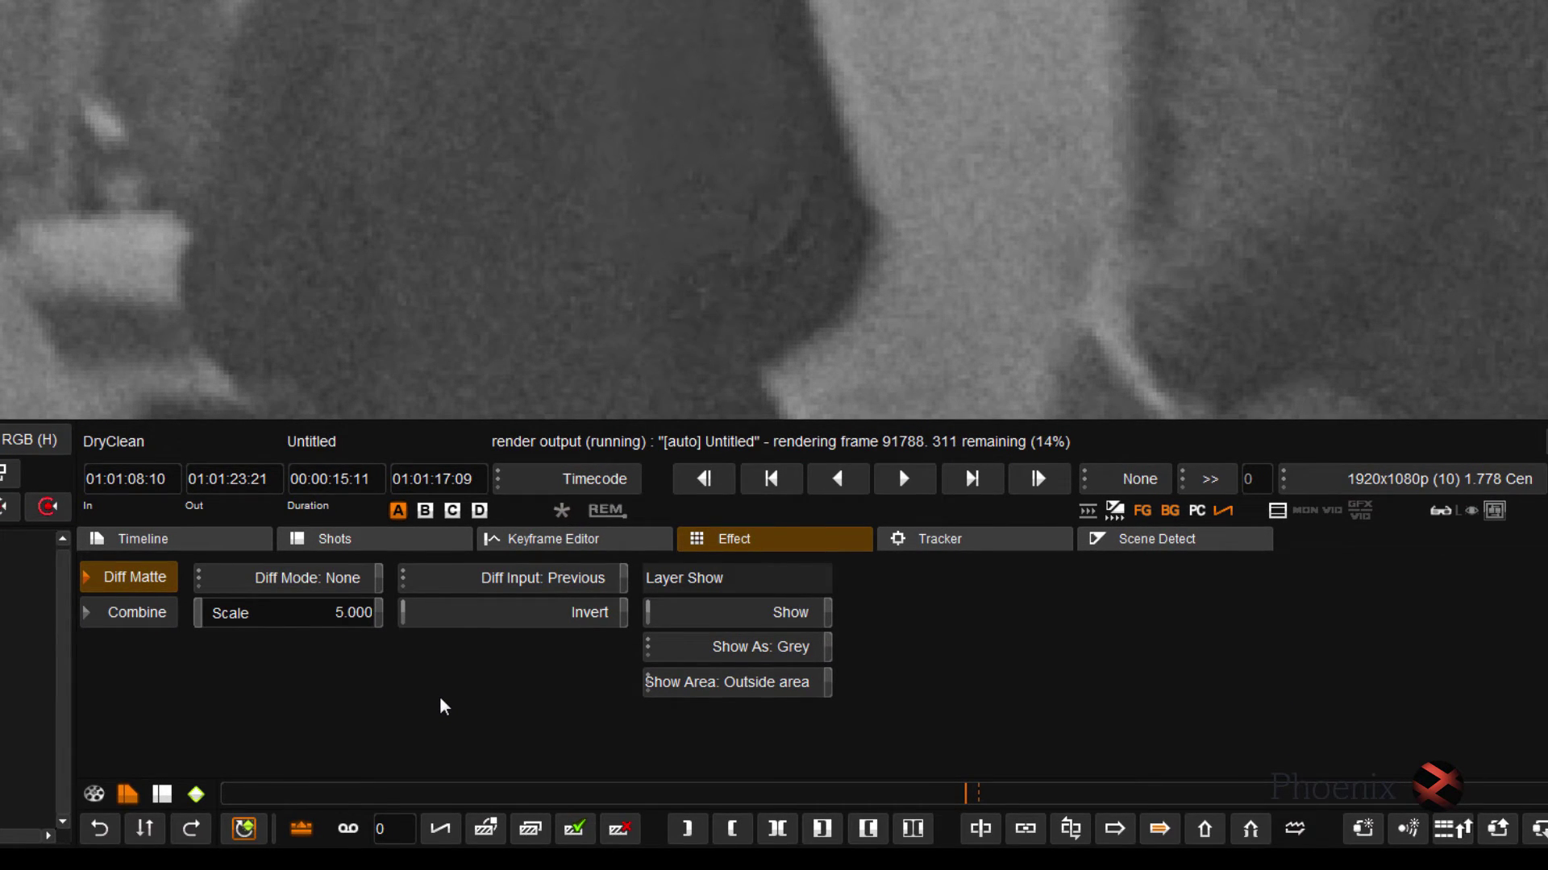
# Step: Base the difference matte on luma, preview it in the viewer, and set Diff Input to Input FX
pyautogui.click(320, 577)
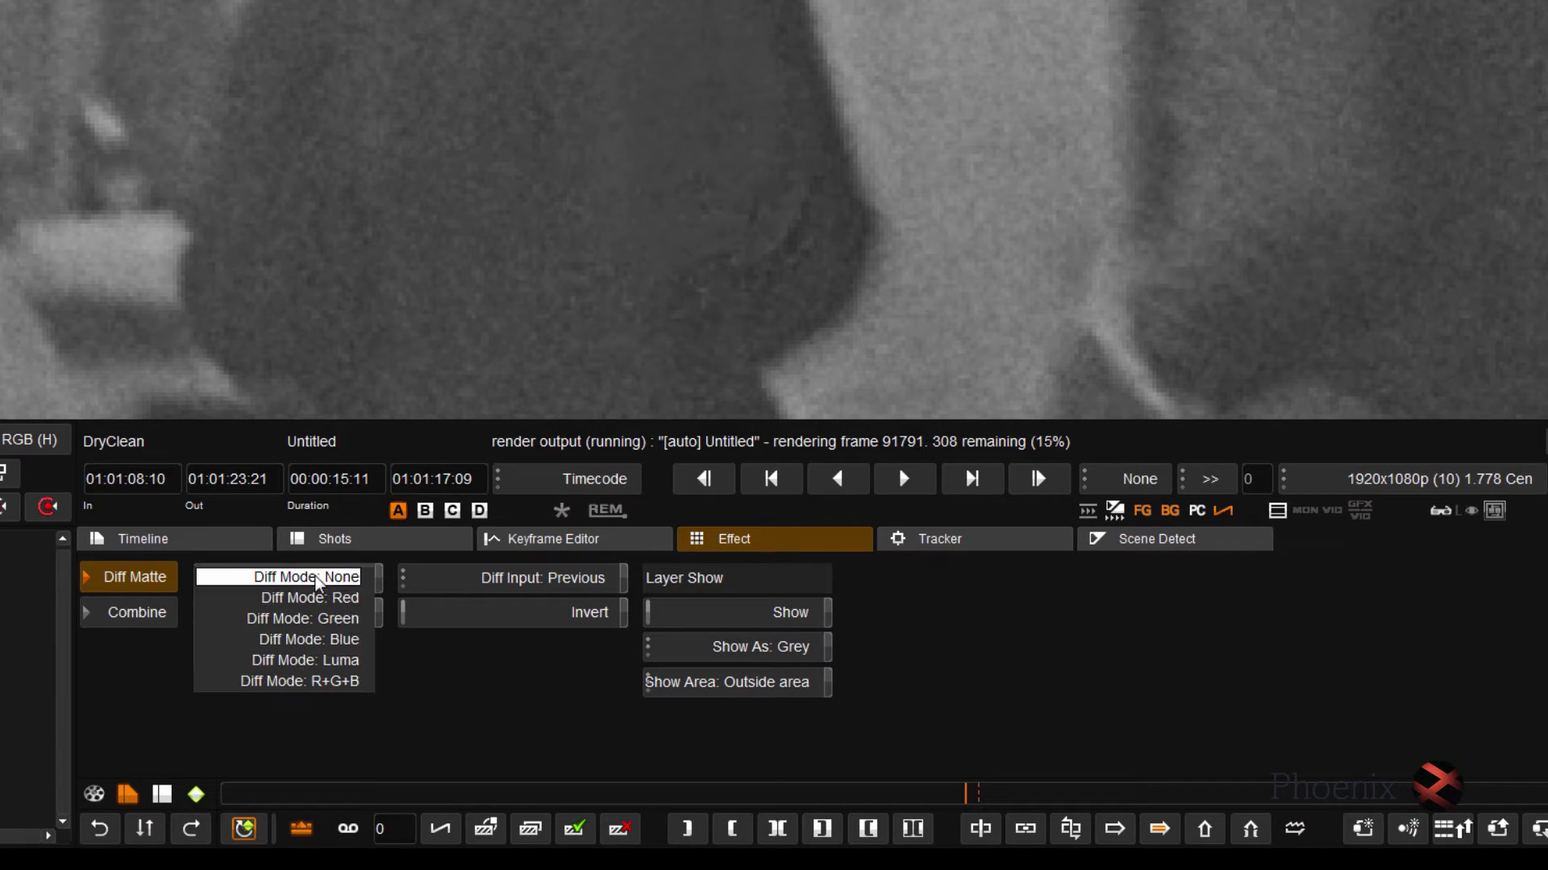
pyautogui.click(322, 661)
pyautogui.click(736, 611)
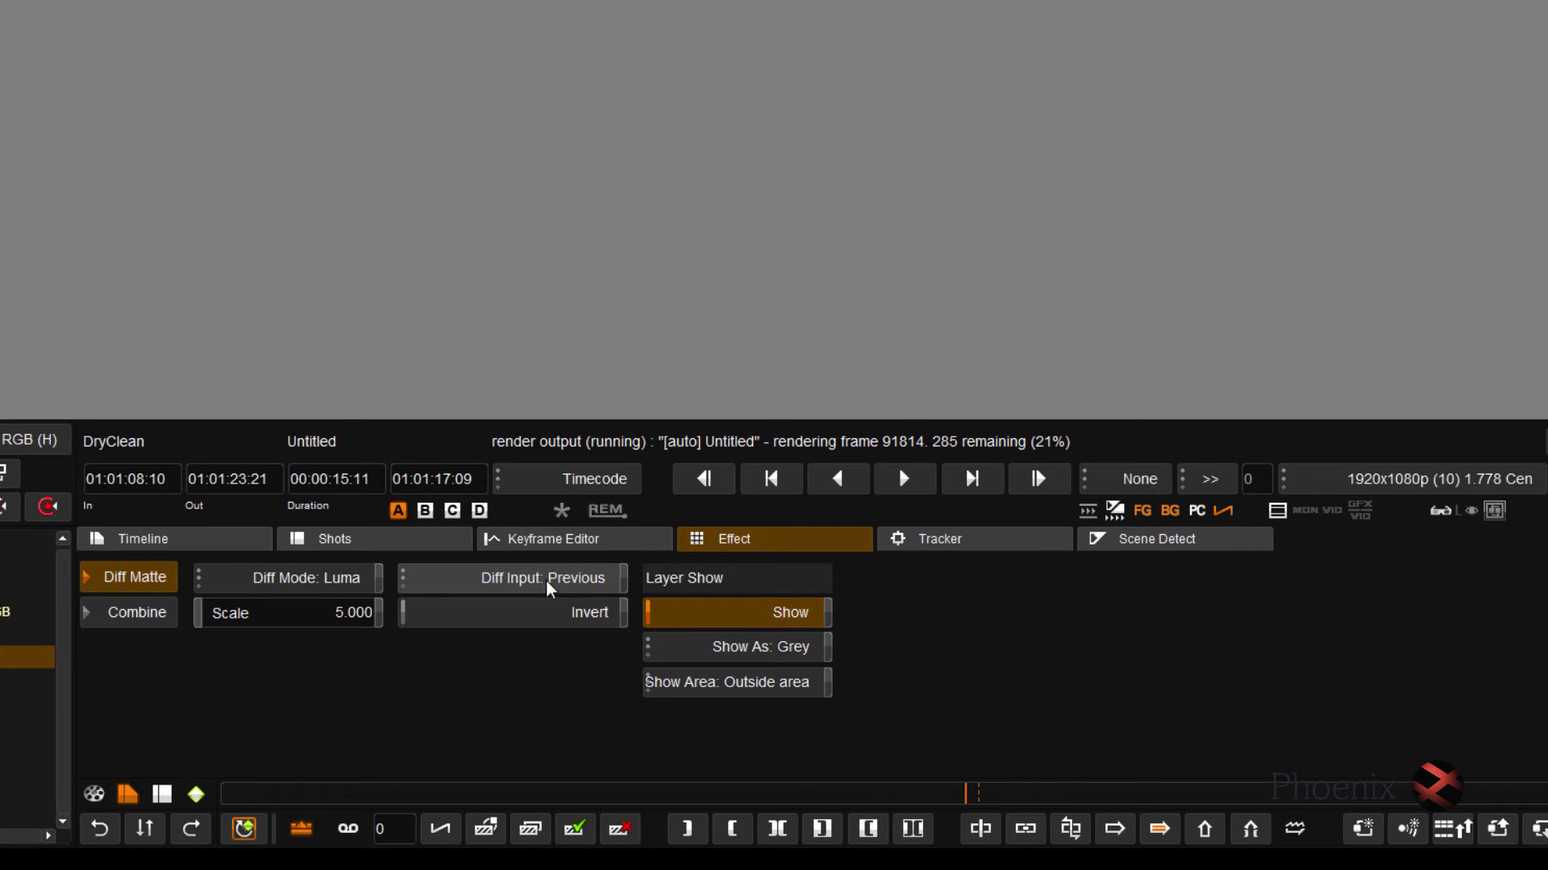
pyautogui.click(548, 578)
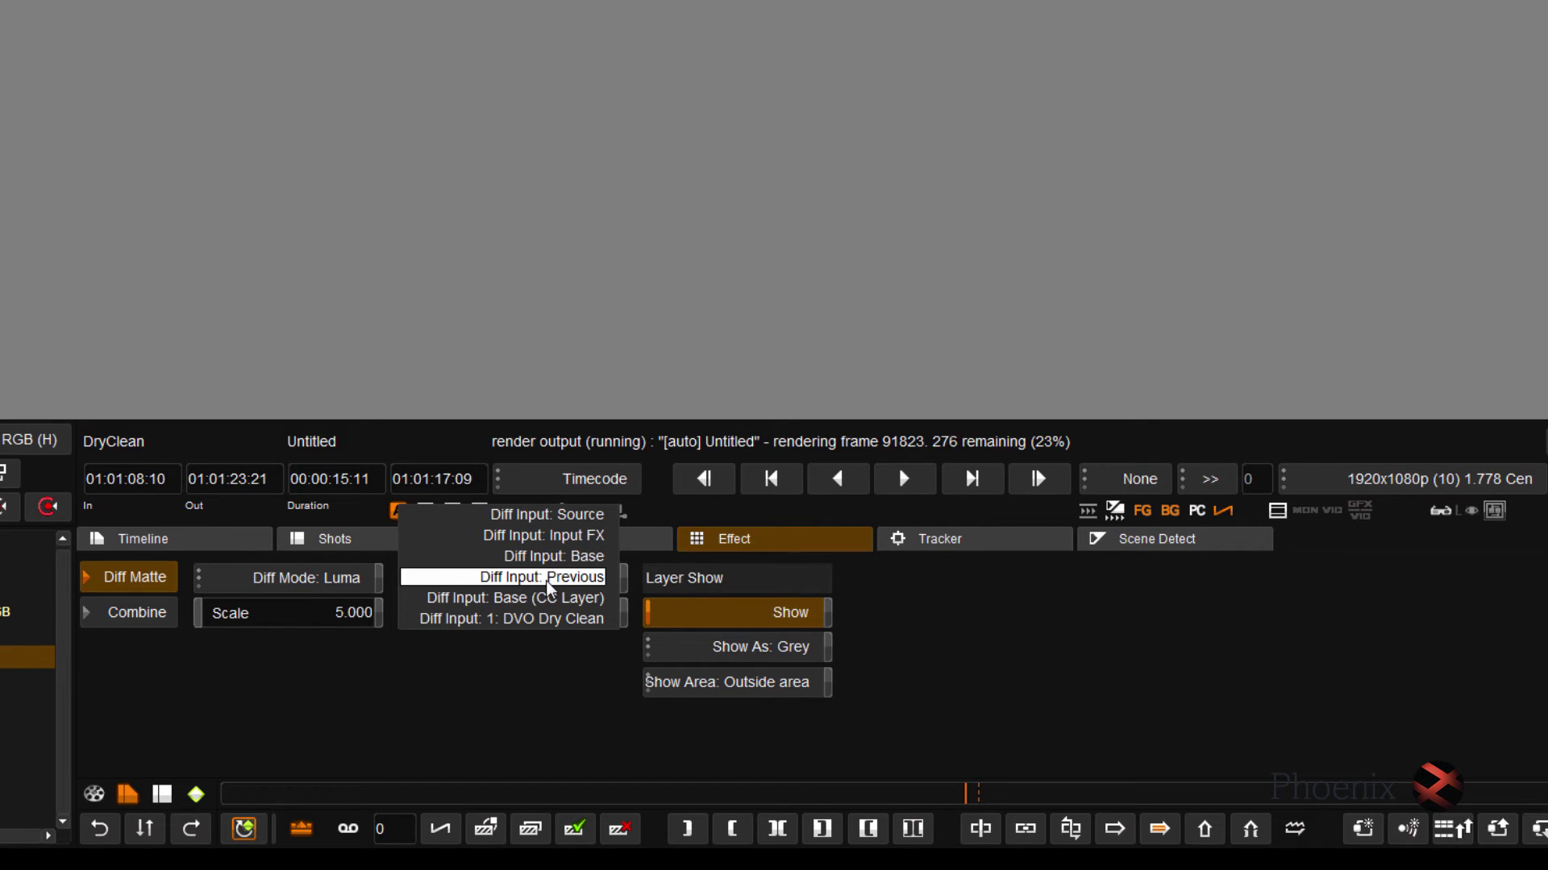
pyautogui.click(536, 536)
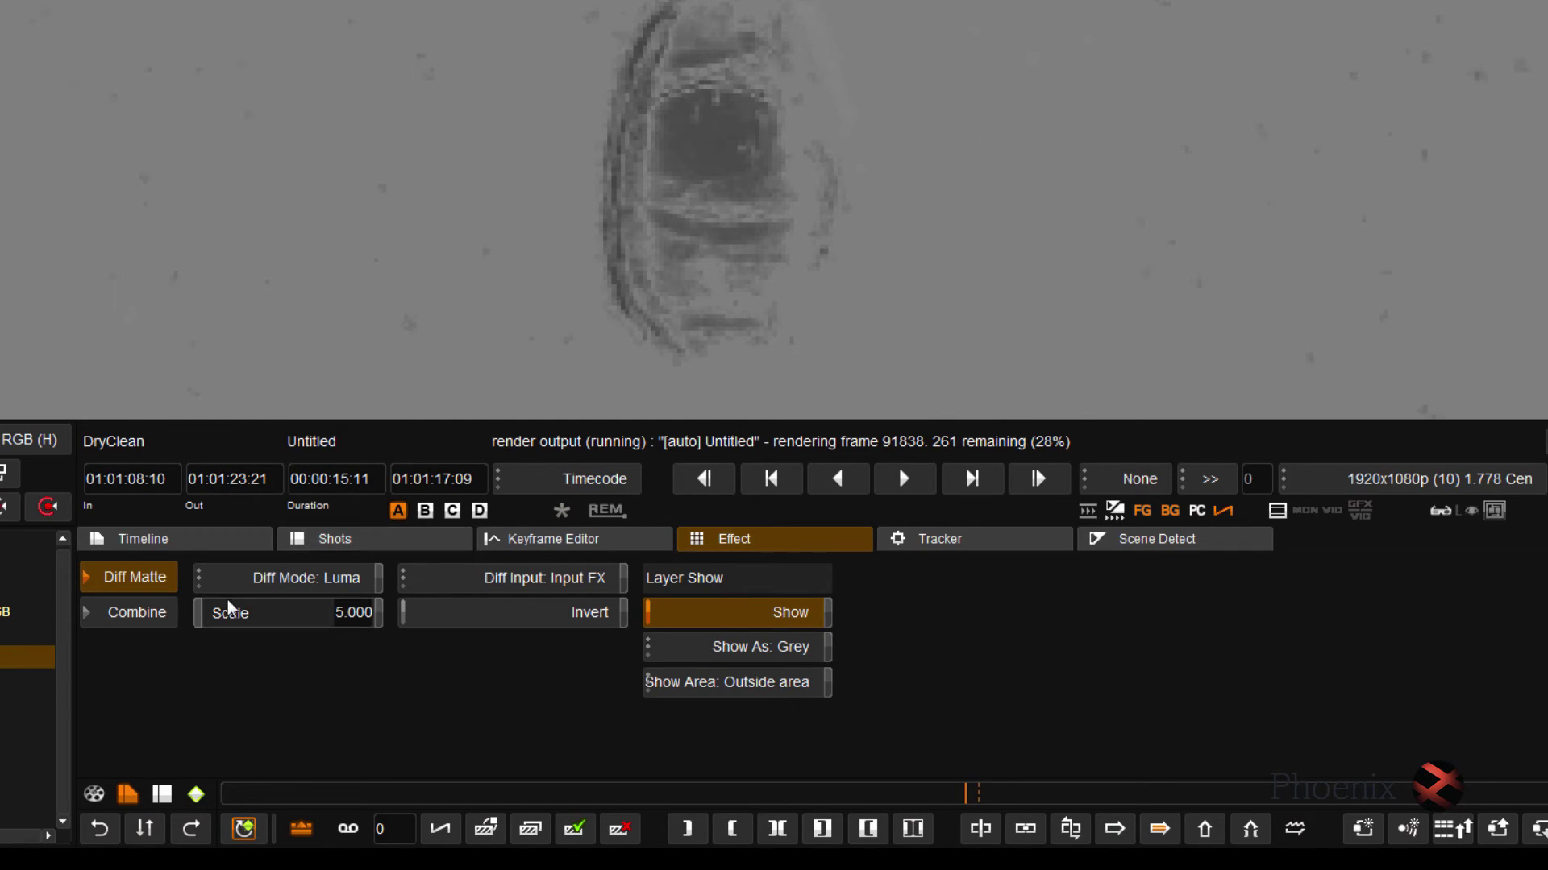
# Step: Raise the diff matte Scale to 22.400 and zoom in on the grenade dirt mark
pyautogui.moveTo(255, 626); pyautogui.dragTo(441, 644)
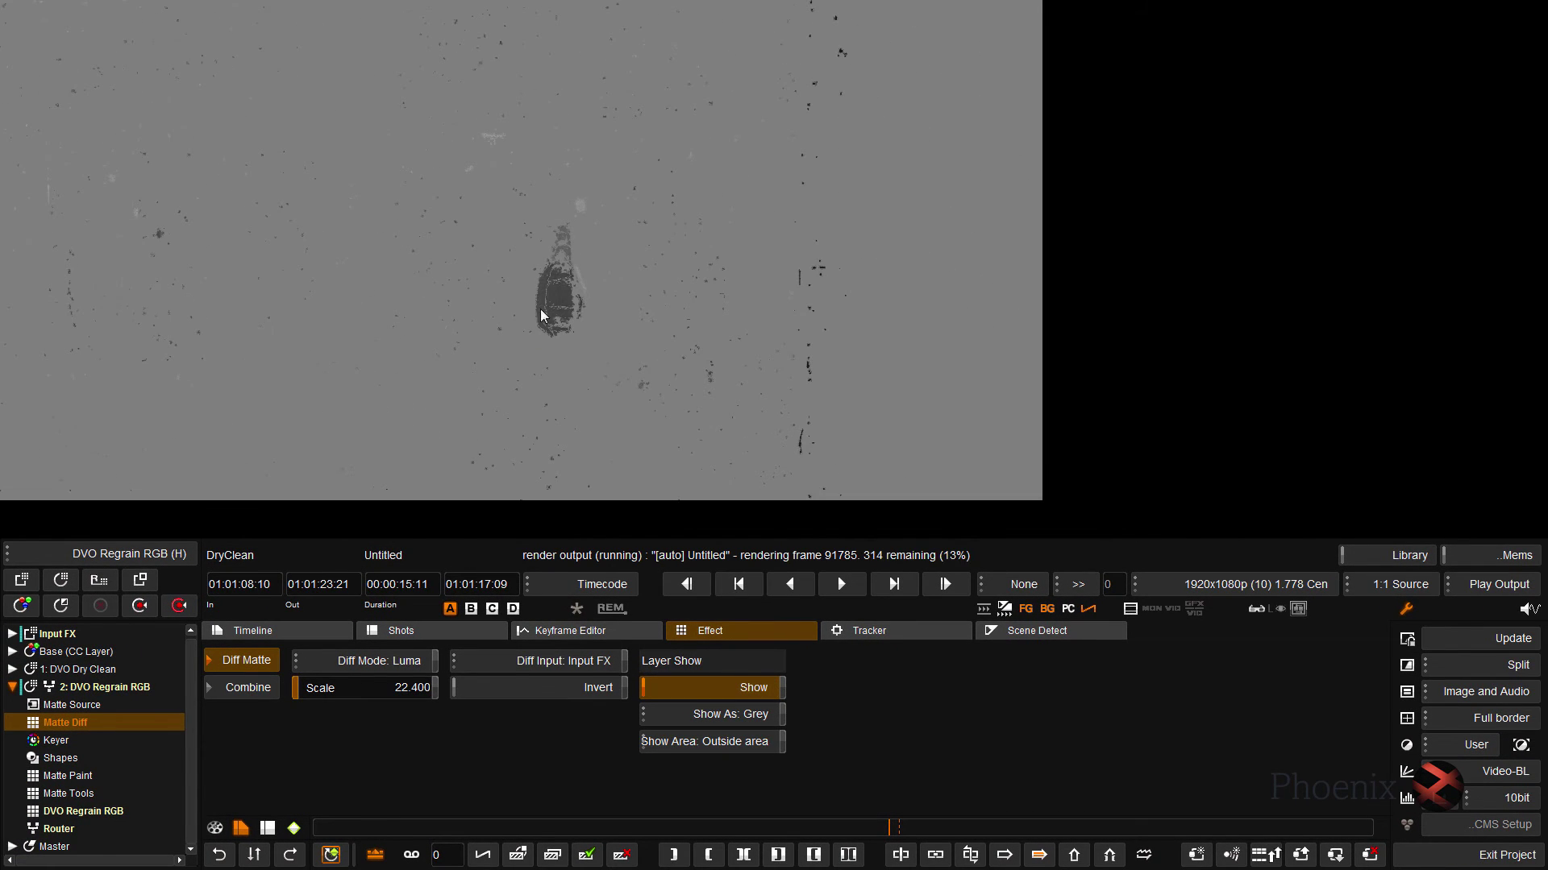
pyautogui.moveTo(552, 200); pyautogui.dragTo(602, 227)
pyautogui.scroll(6, 613, 274)
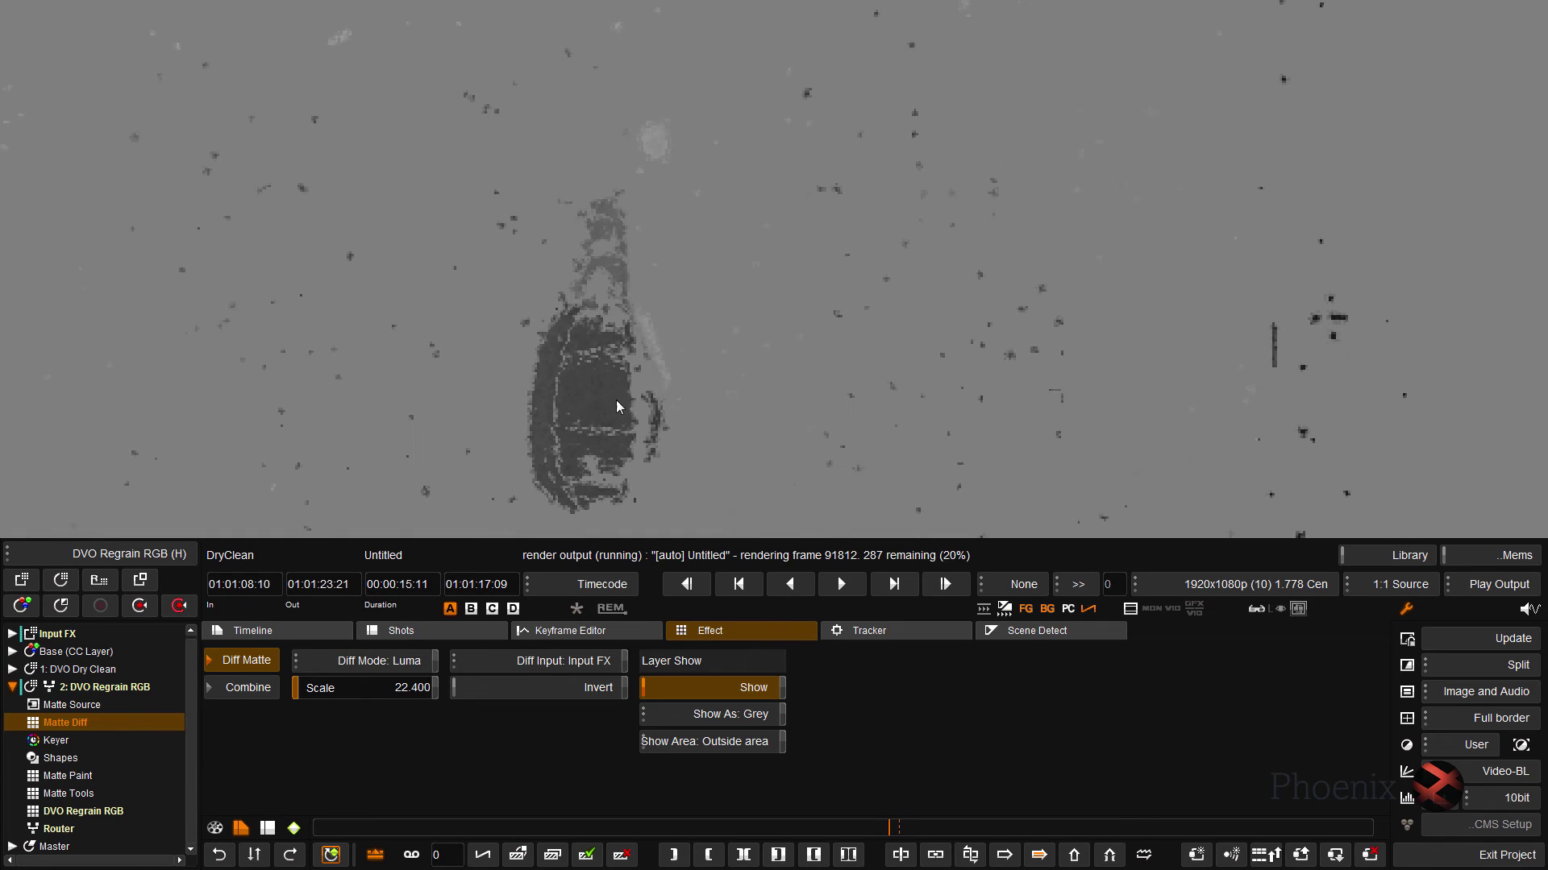
pyautogui.scroll(1, 618, 412)
pyautogui.moveTo(610, 408); pyautogui.dragTo(617, 349)
pyautogui.scroll(2, 616, 350)
pyautogui.scroll(-2, 616, 353)
# Step: Flip between neighbouring frames to check the dirt matte, then turn the matte preview off
pyautogui.press('Right')
pyautogui.press('Left')
pyautogui.press('Left')
pyautogui.press('Left')
pyautogui.press('Left')
pyautogui.press('Right')
pyautogui.press('Right')
pyautogui.scroll(-3, 617, 364)
pyautogui.press('Left')
pyautogui.press('Right')
pyautogui.press('Right')
pyautogui.press('Right')
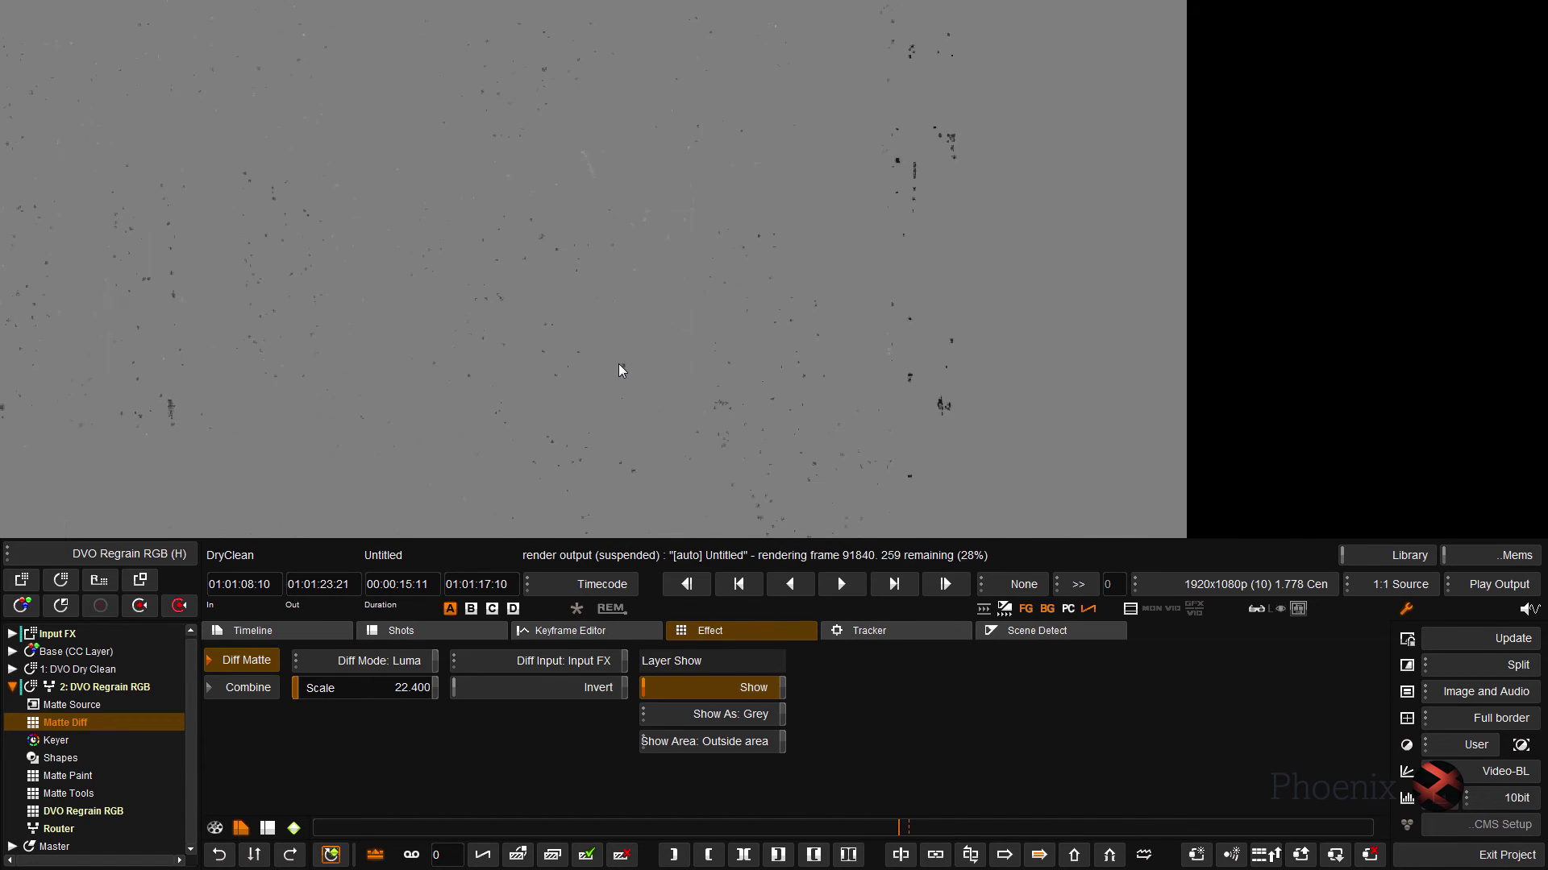
pyautogui.press('Left')
pyautogui.press('Right')
pyautogui.press('Left')
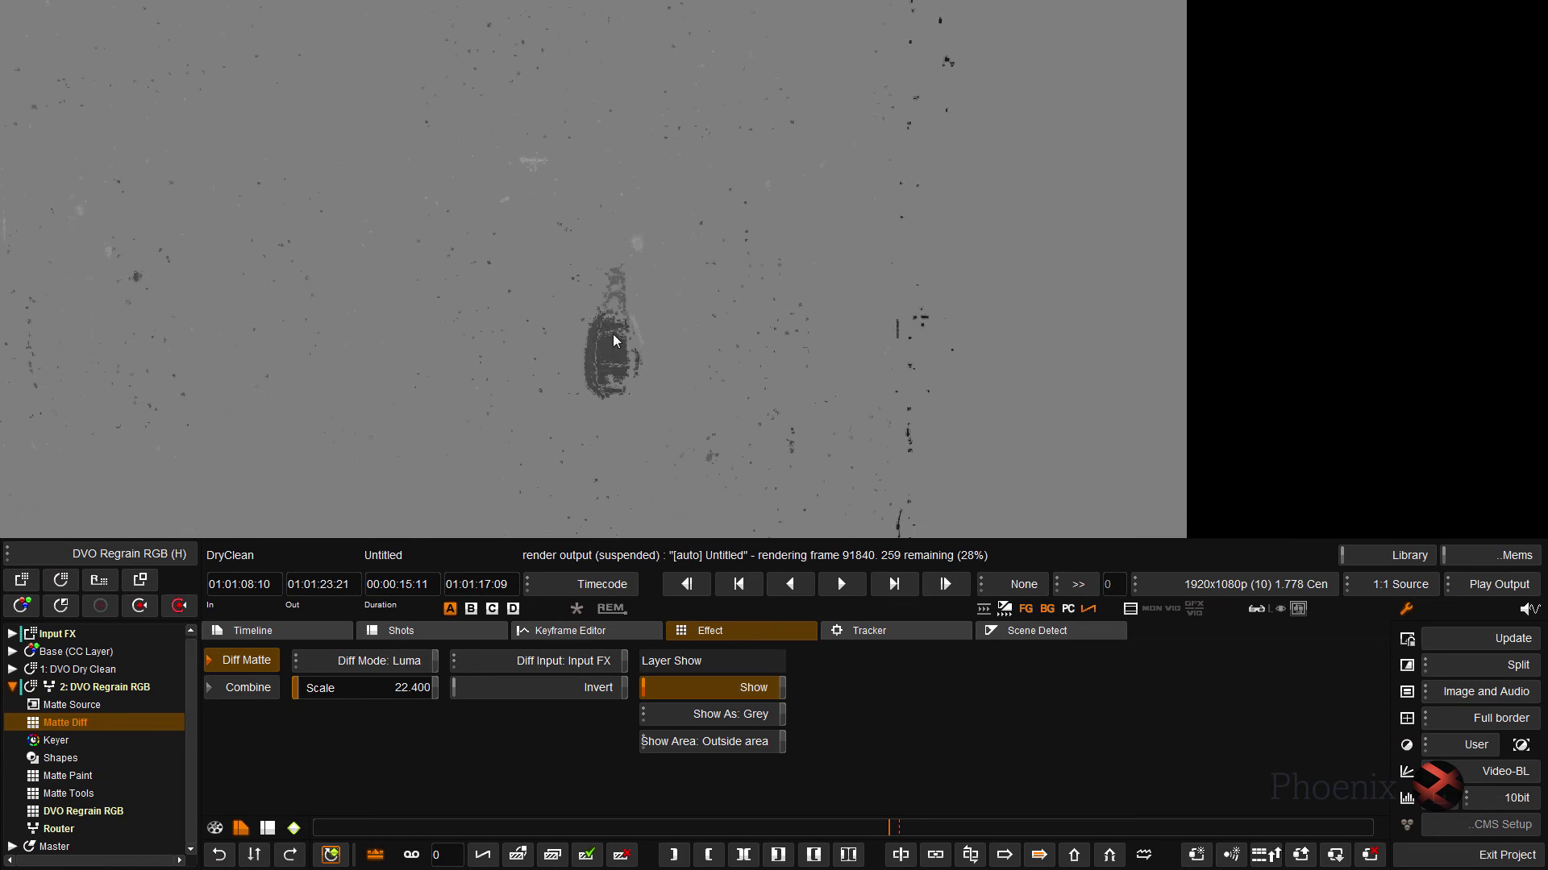
pyautogui.scroll(3, 613, 336)
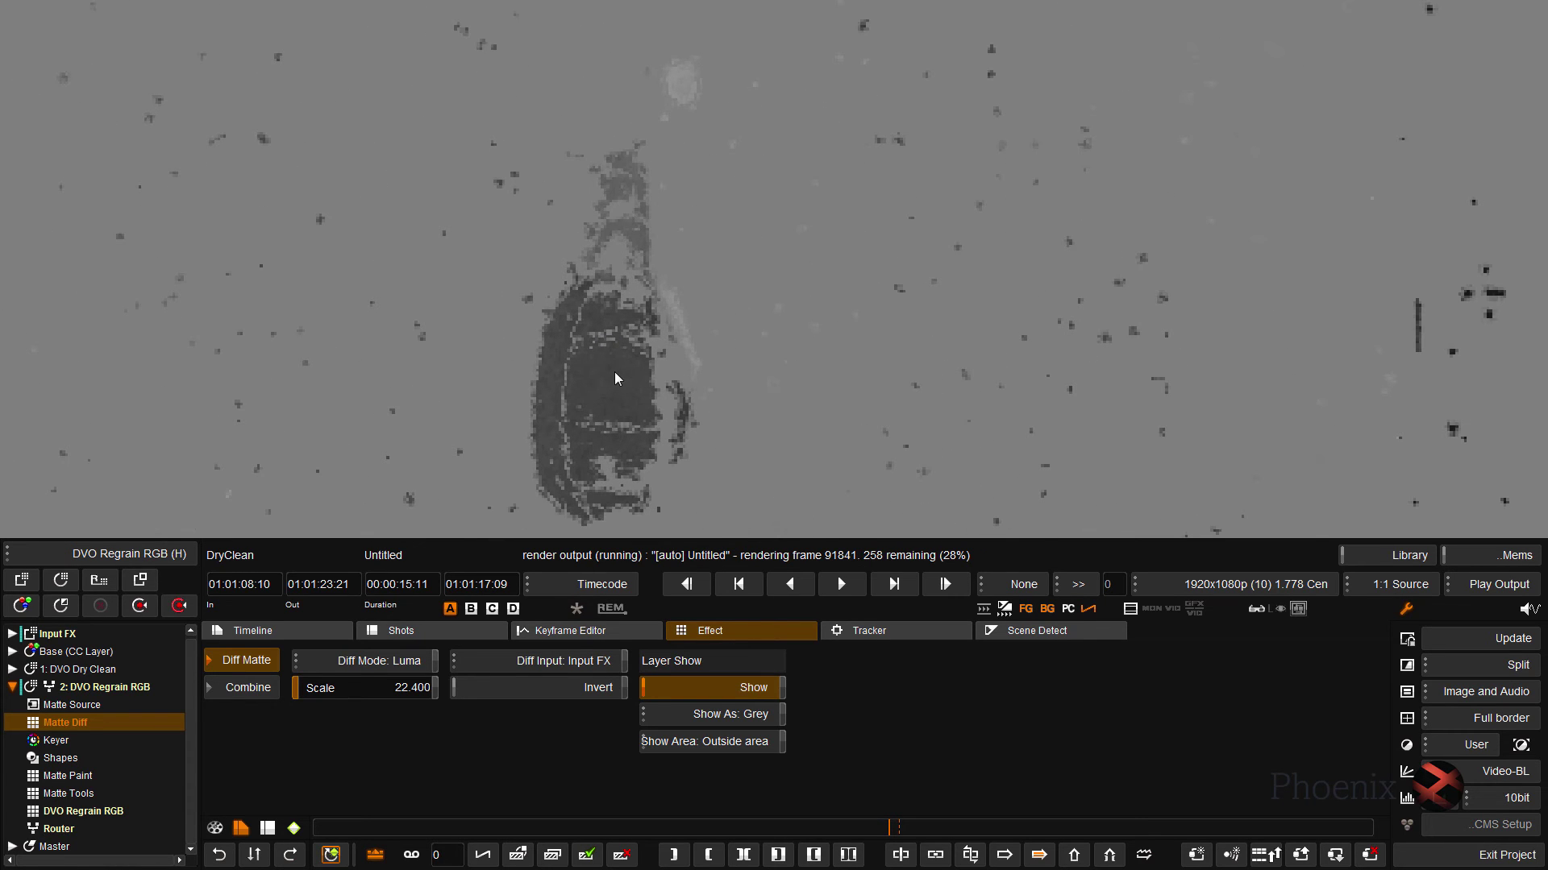
pyautogui.click(690, 687)
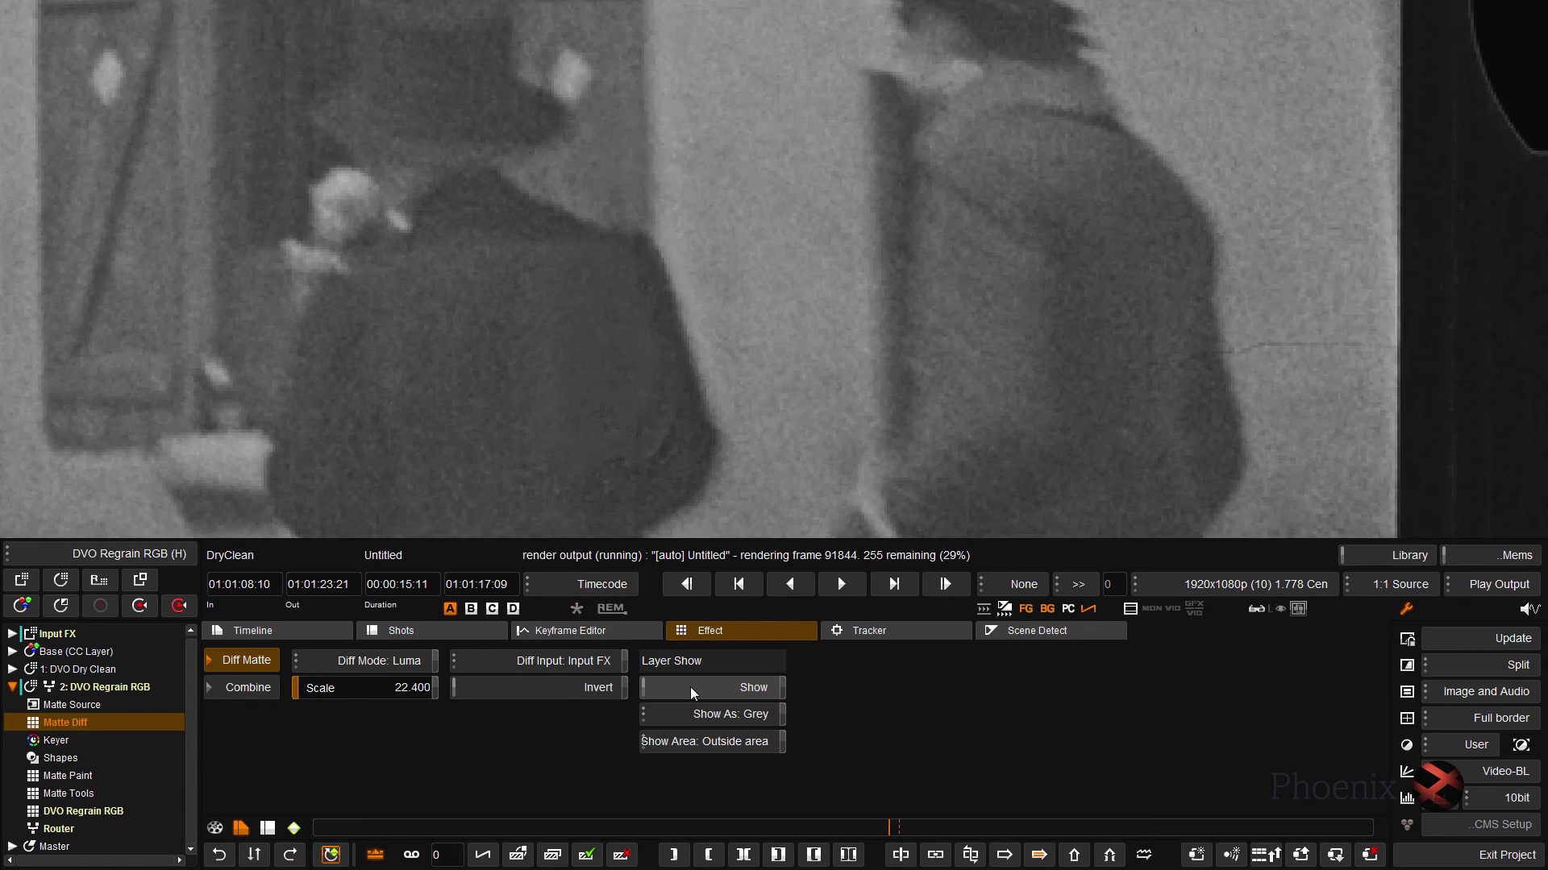
# Step: Enable the DVO Regrain RGB effect and compare the frame with and without regrain
pyautogui.click(104, 811)
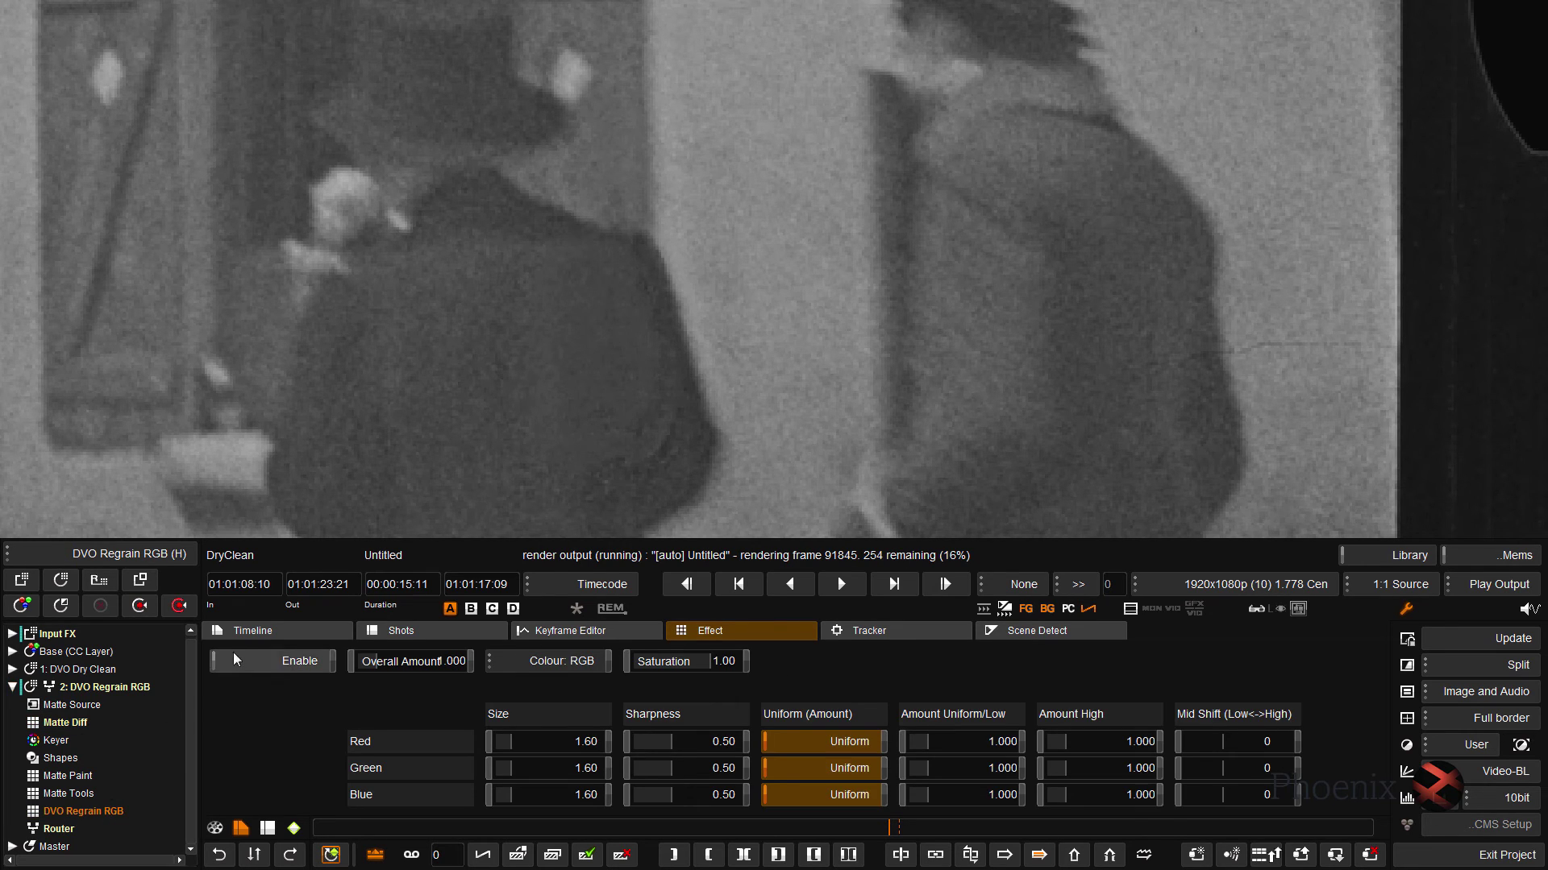
pyautogui.click(279, 661)
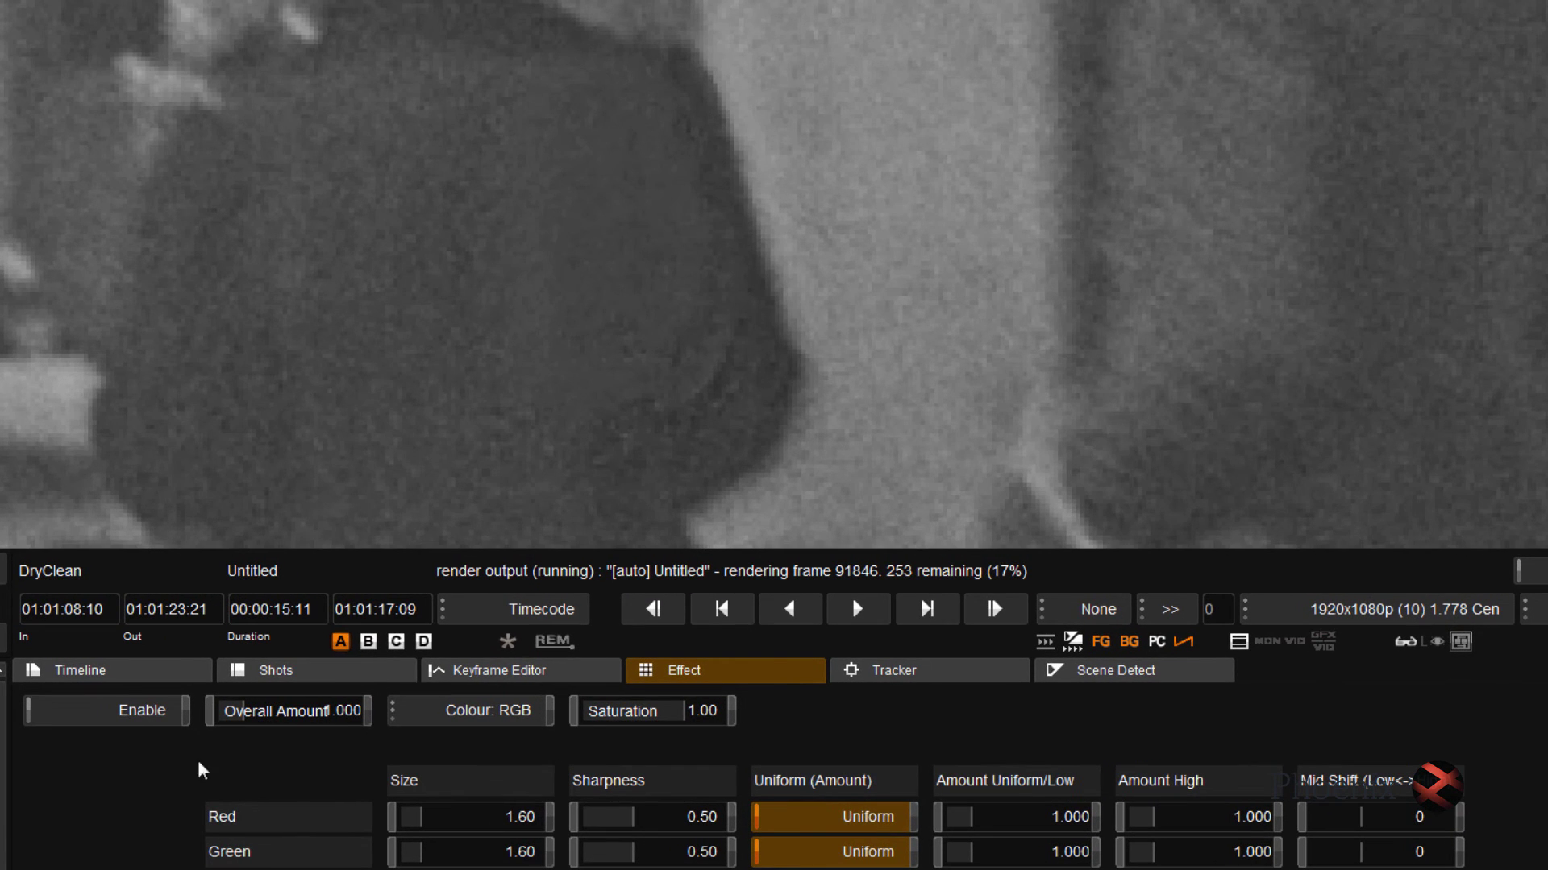
pyautogui.click(129, 712)
pyautogui.click(129, 712)
pyautogui.click(129, 712)
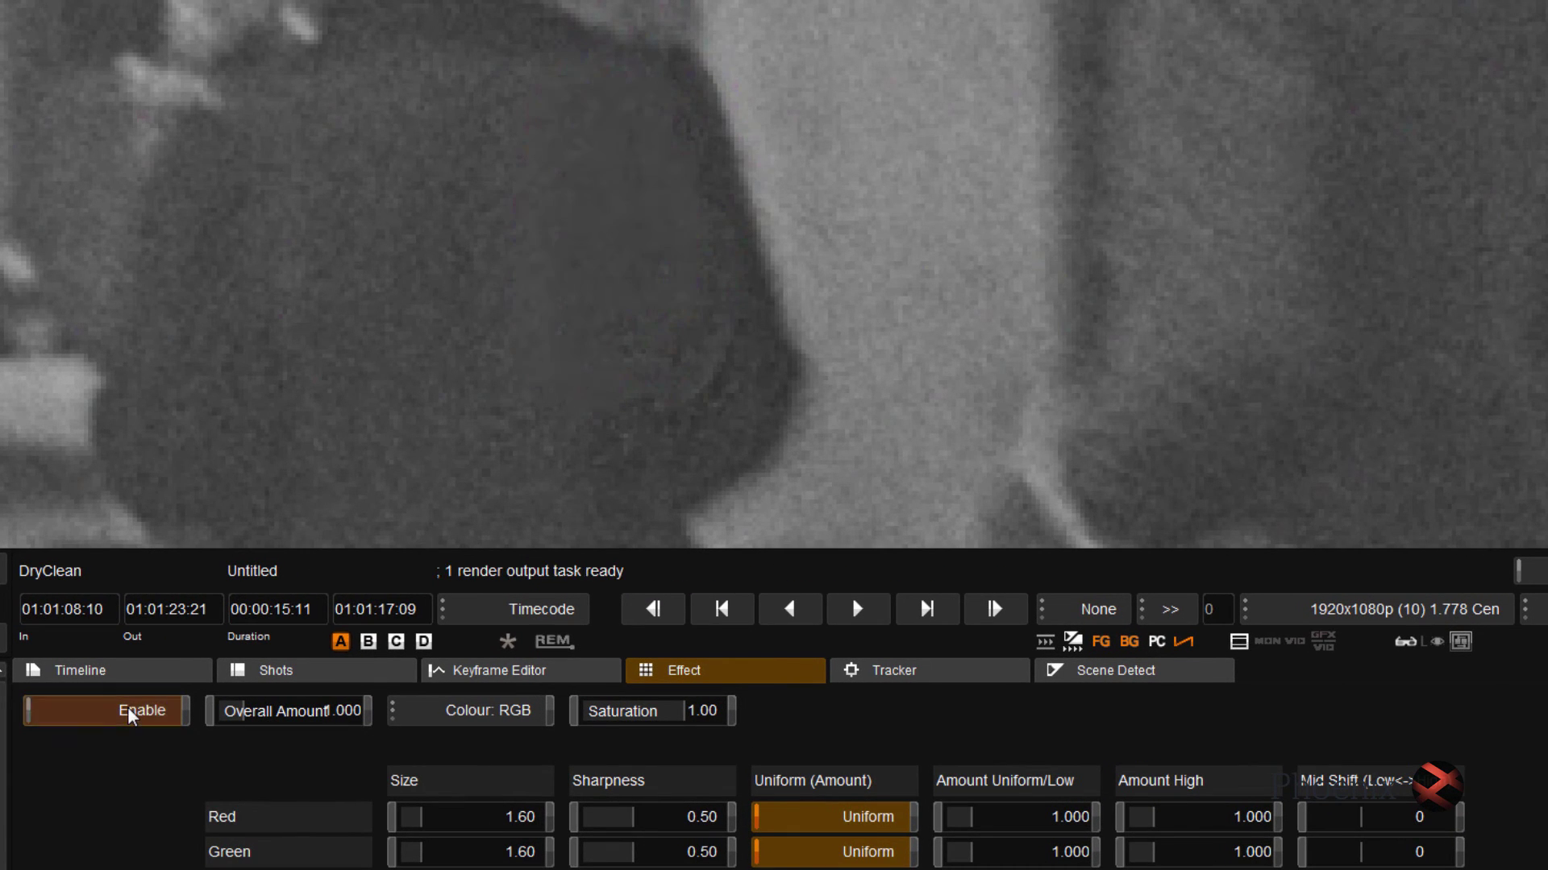
pyautogui.click(129, 711)
pyautogui.click(129, 712)
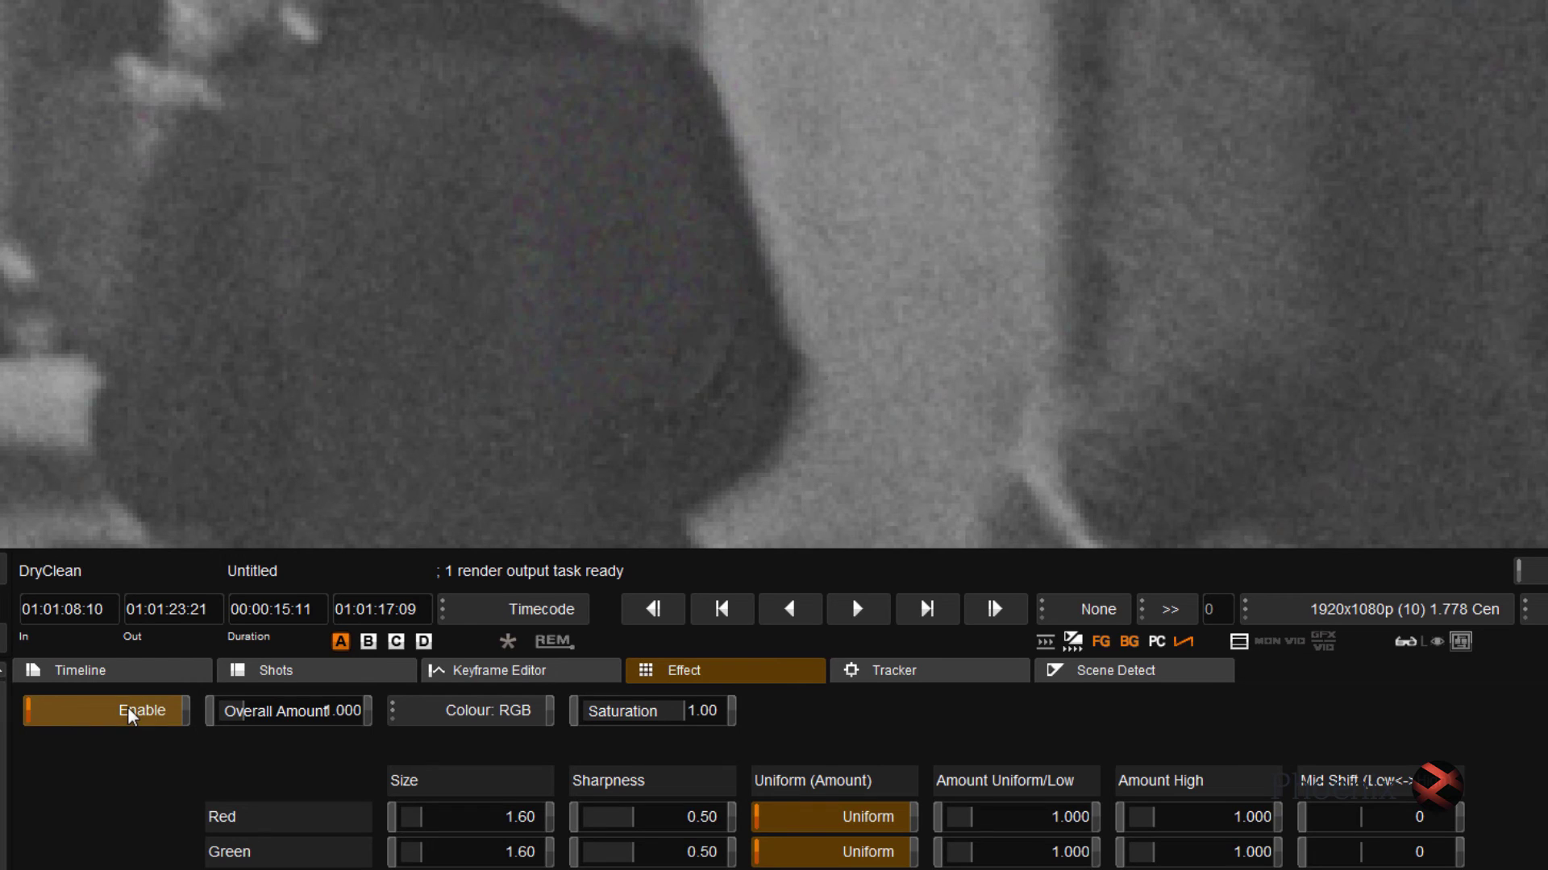
# Step: Set Saturation to 0.00, red grain Size to 1.63 and Overall Amount to 1.144, then check neighbouring frames
pyautogui.moveTo(651, 709); pyautogui.dragTo(93, 784)
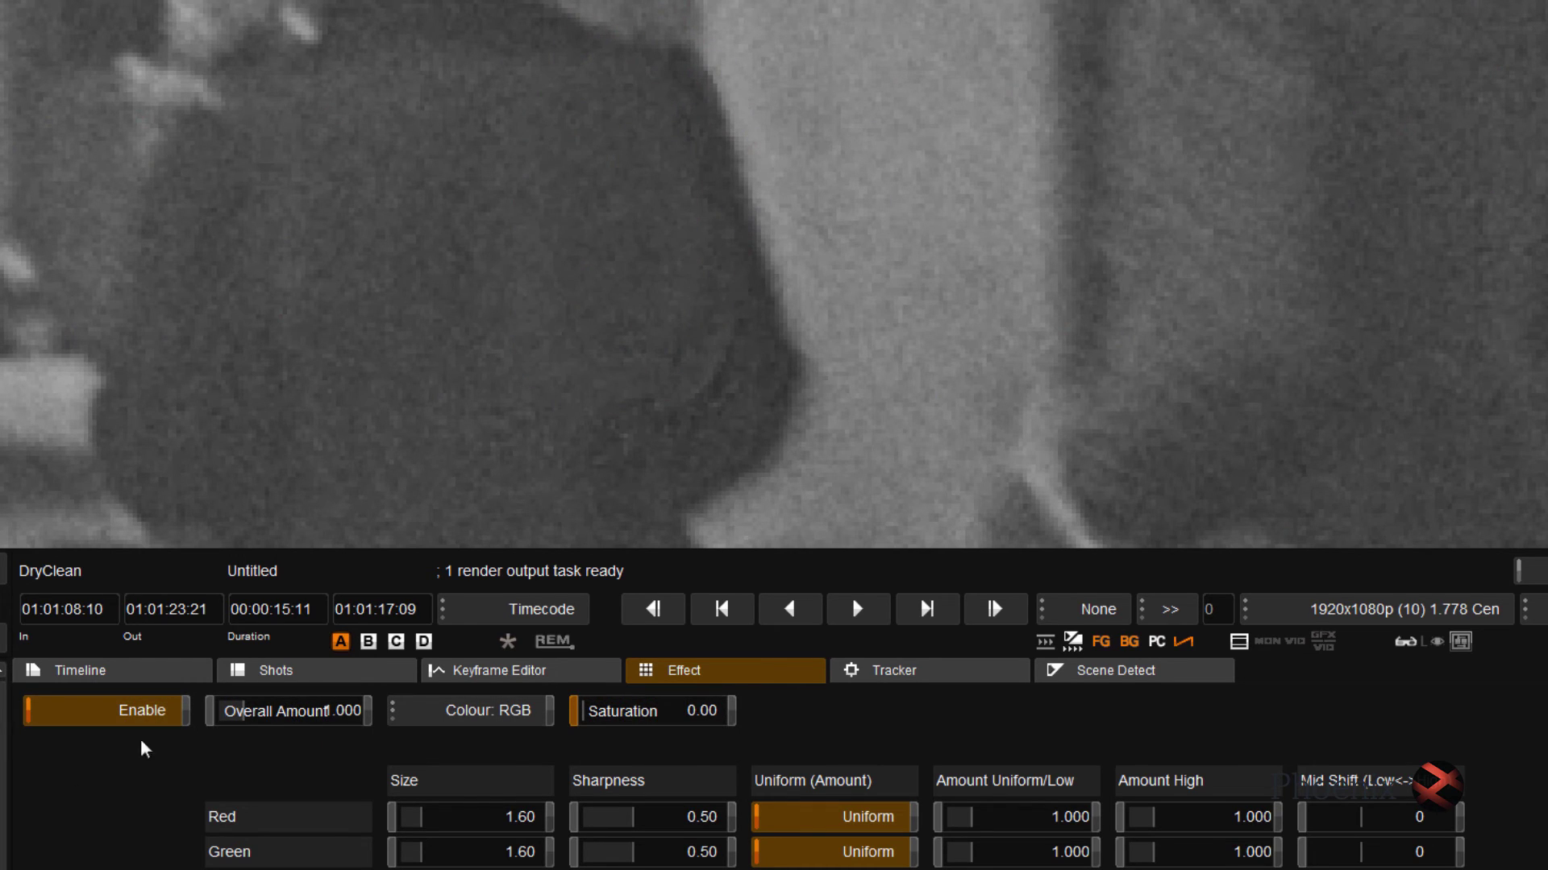
pyautogui.moveTo(442, 817); pyautogui.dragTo(447, 816)
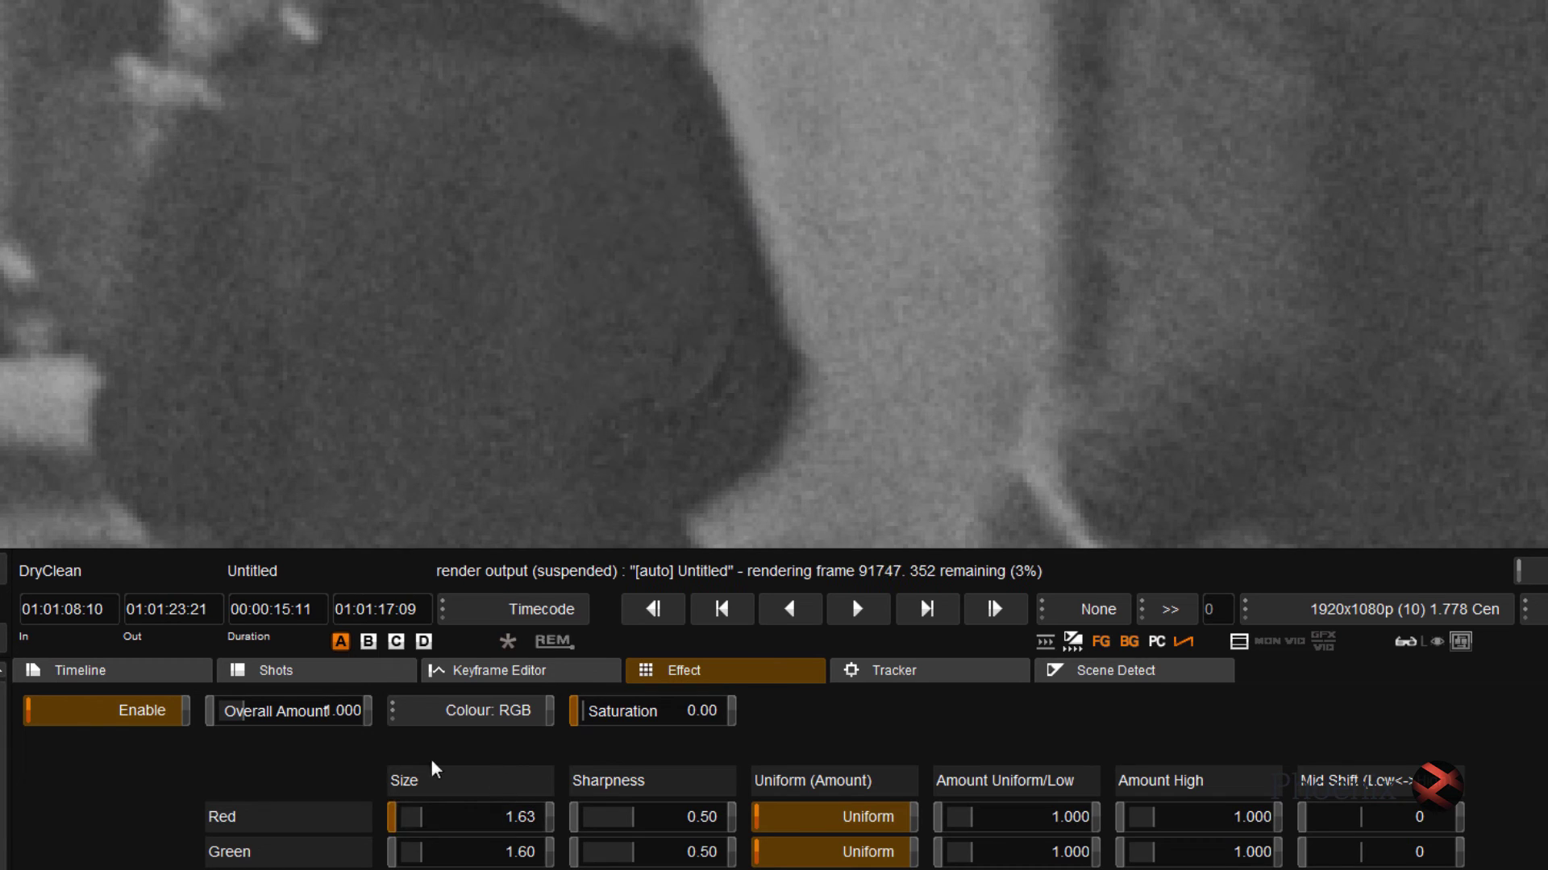
pyautogui.moveTo(268, 711); pyautogui.dragTo(356, 714)
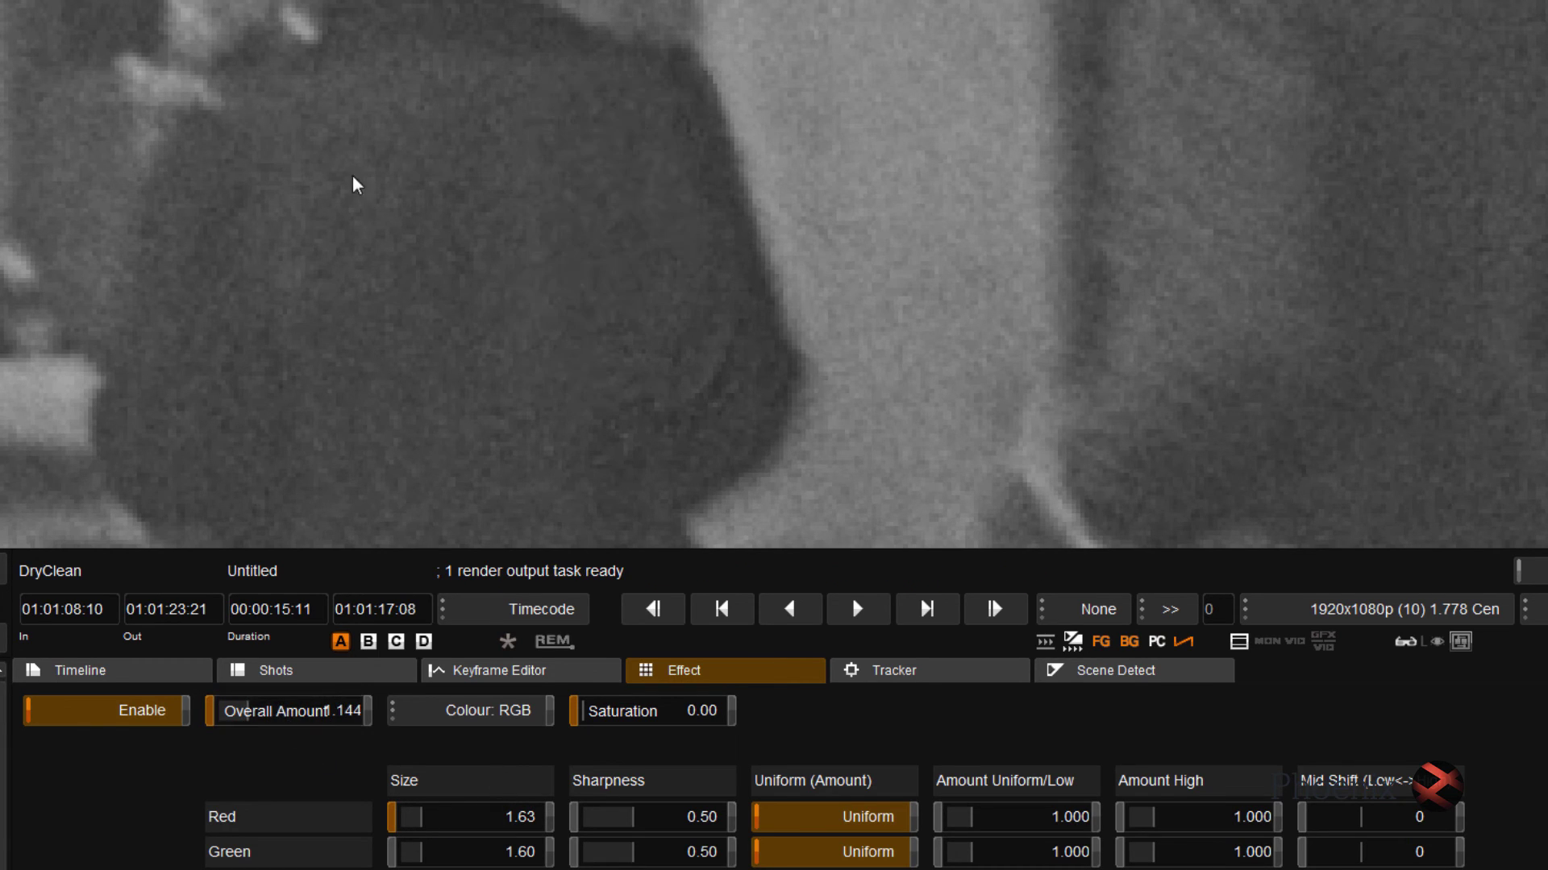
pyautogui.press('Left')
pyautogui.press('Right')
pyautogui.press('Right')
pyautogui.press('Right')
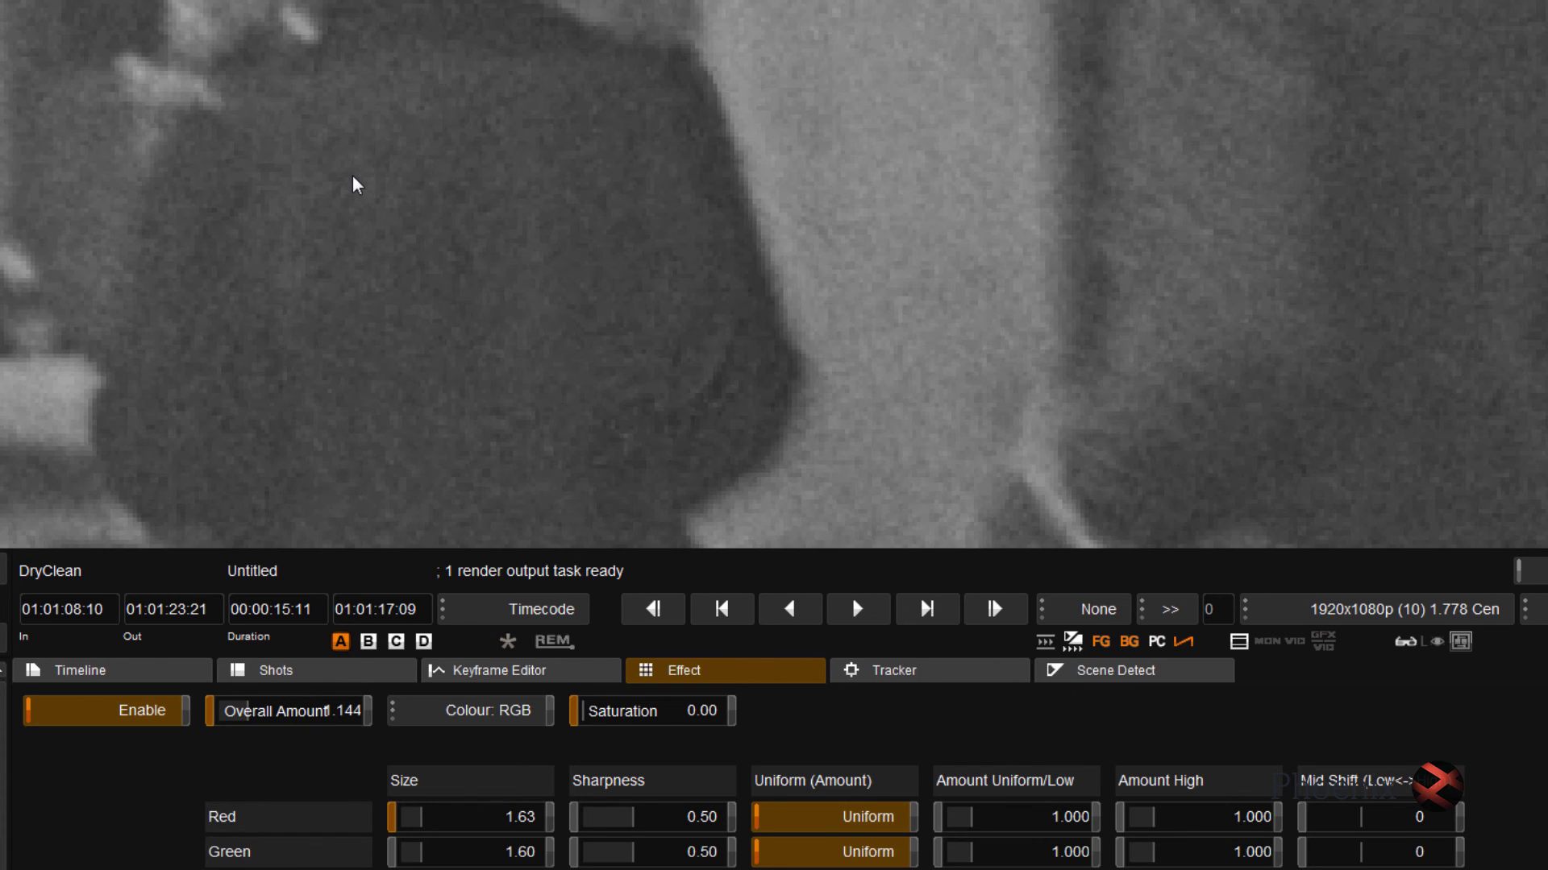